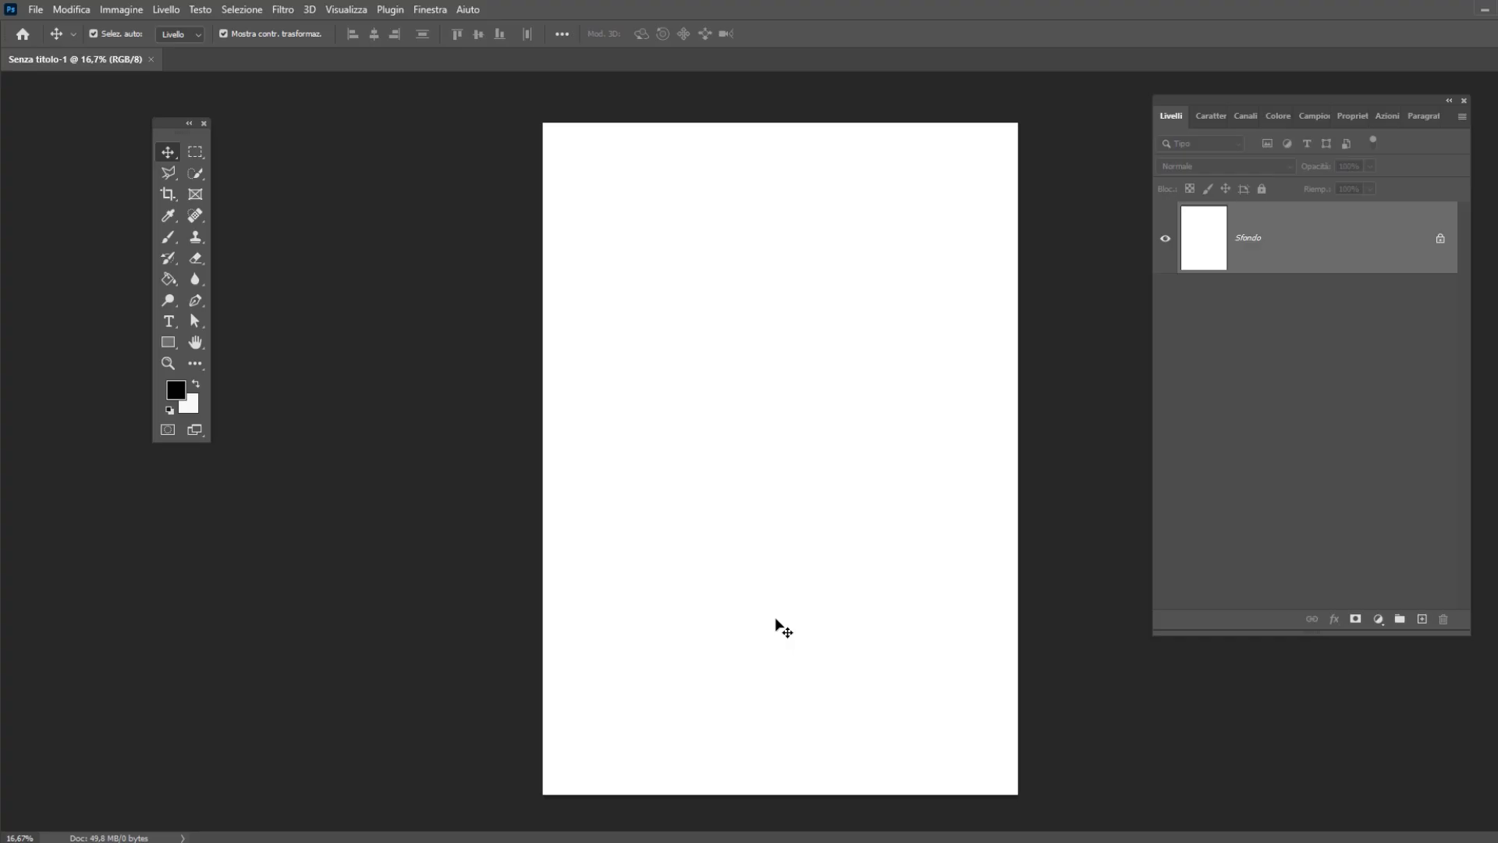
Convert the locked background into Livello 0 and duplicate it as Livello 0 copia.
double_click(1258, 242)
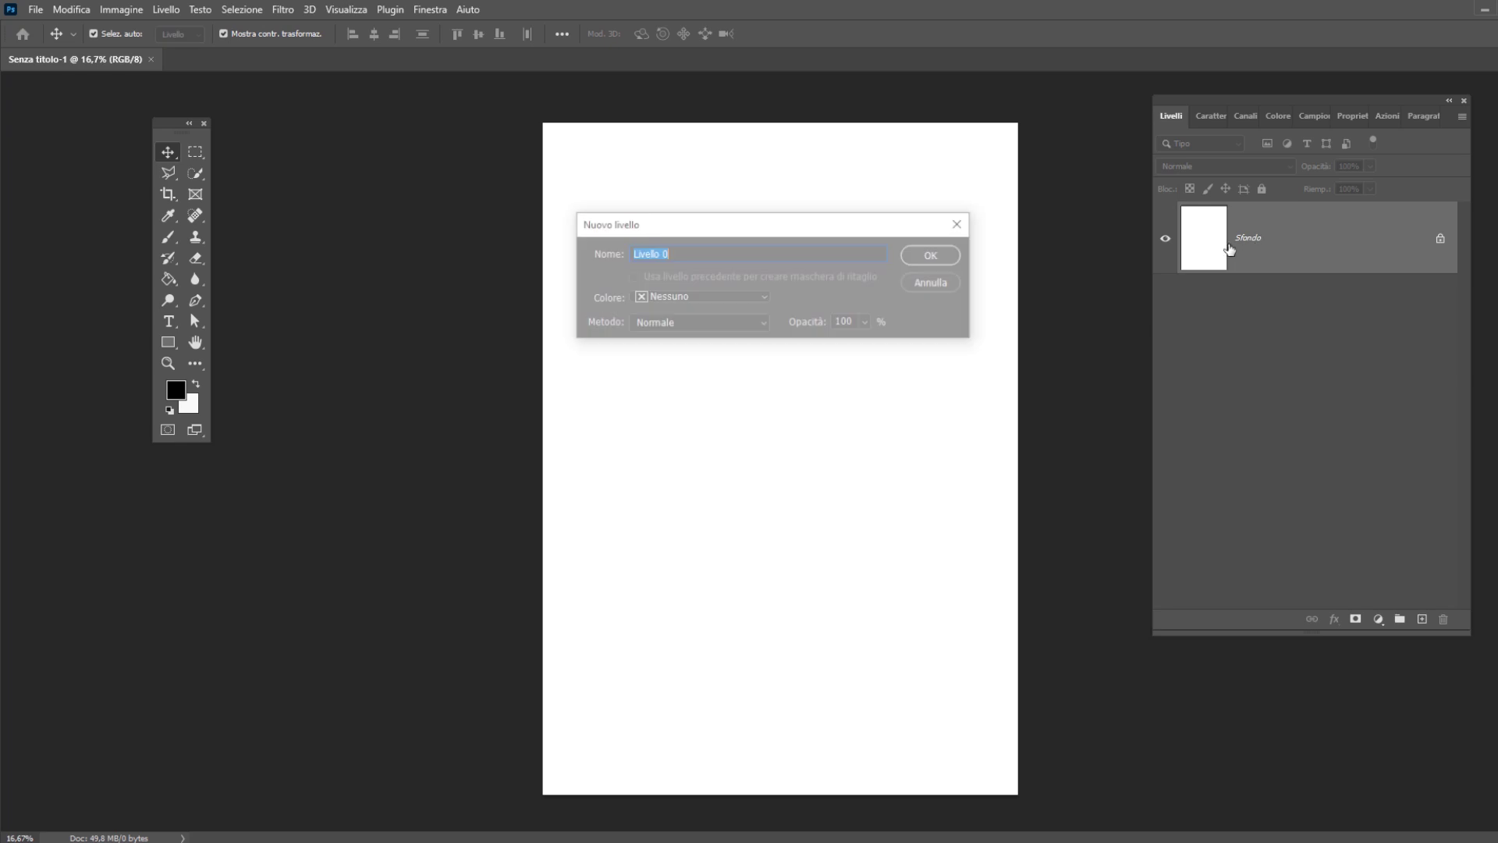
left_click(919, 259)
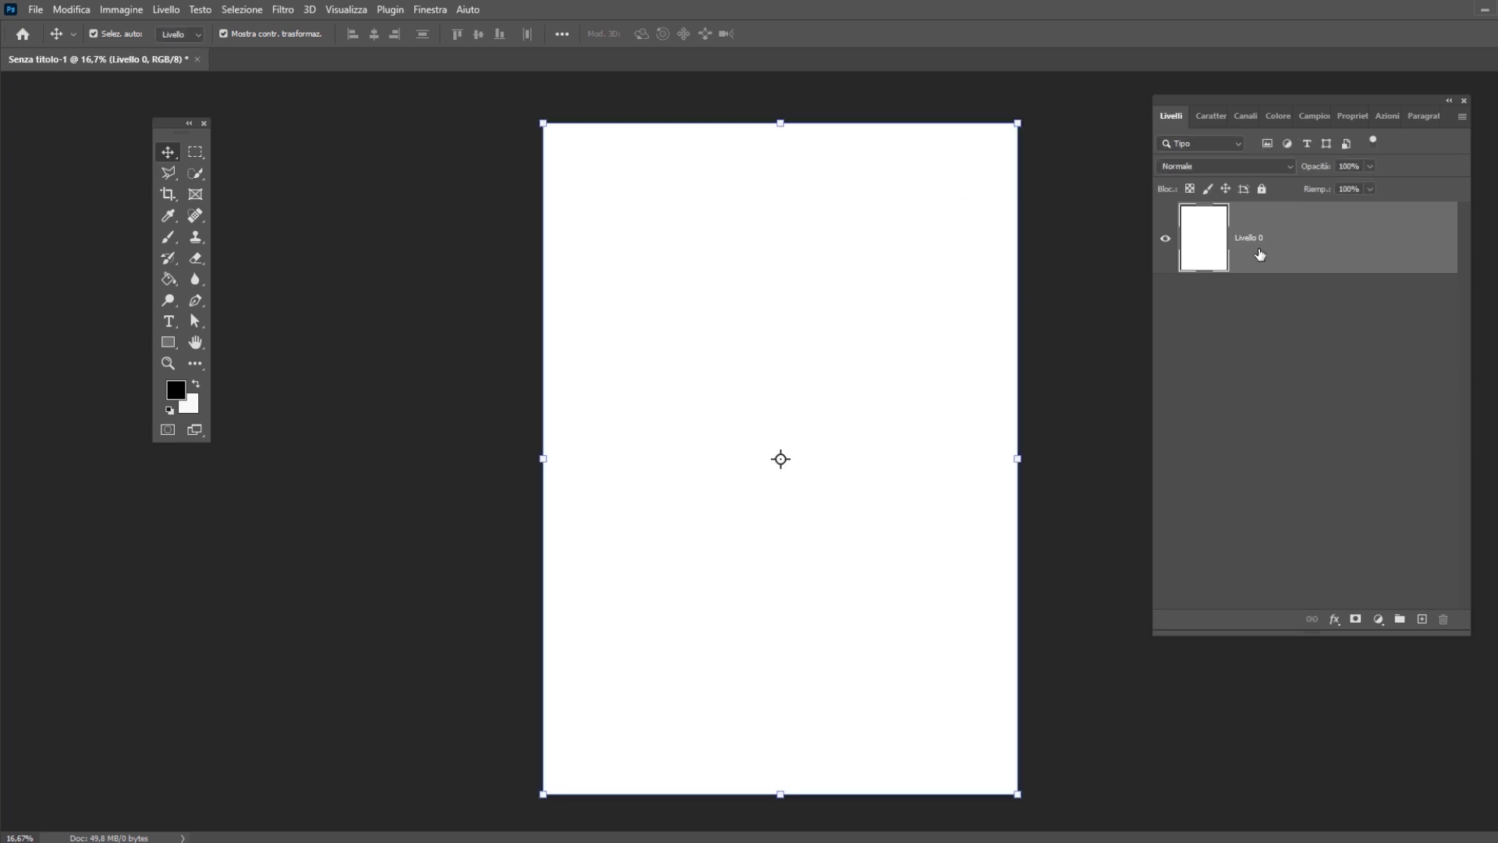
left_click_drag(1259, 254, 1424, 620)
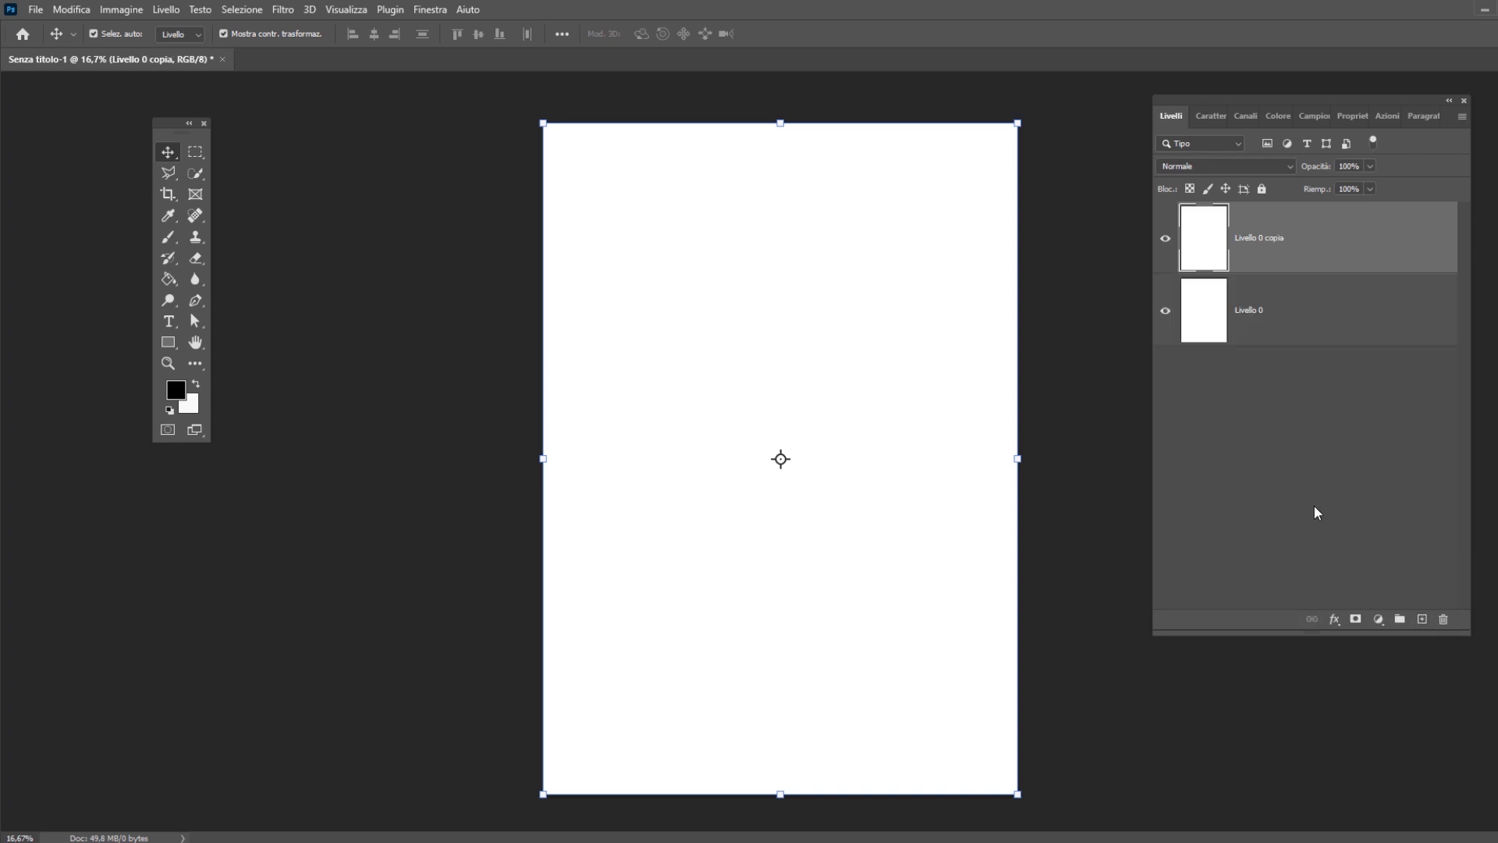
left_click_drag(176, 123, 235, 125)
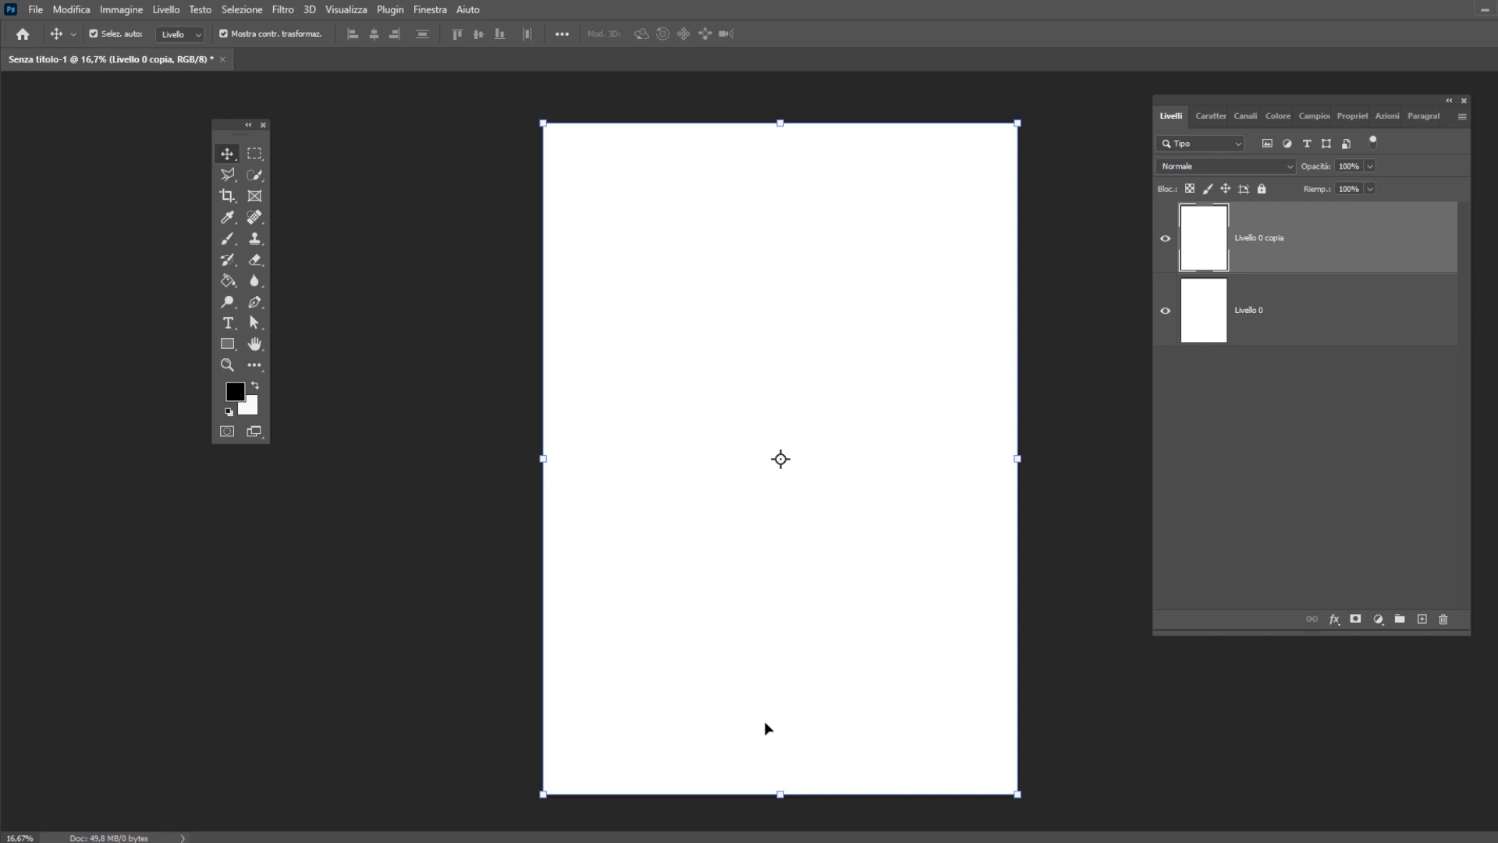
Show guides and draw a black-filled rectangle in the lower right quarter.
key("ctrl+0")
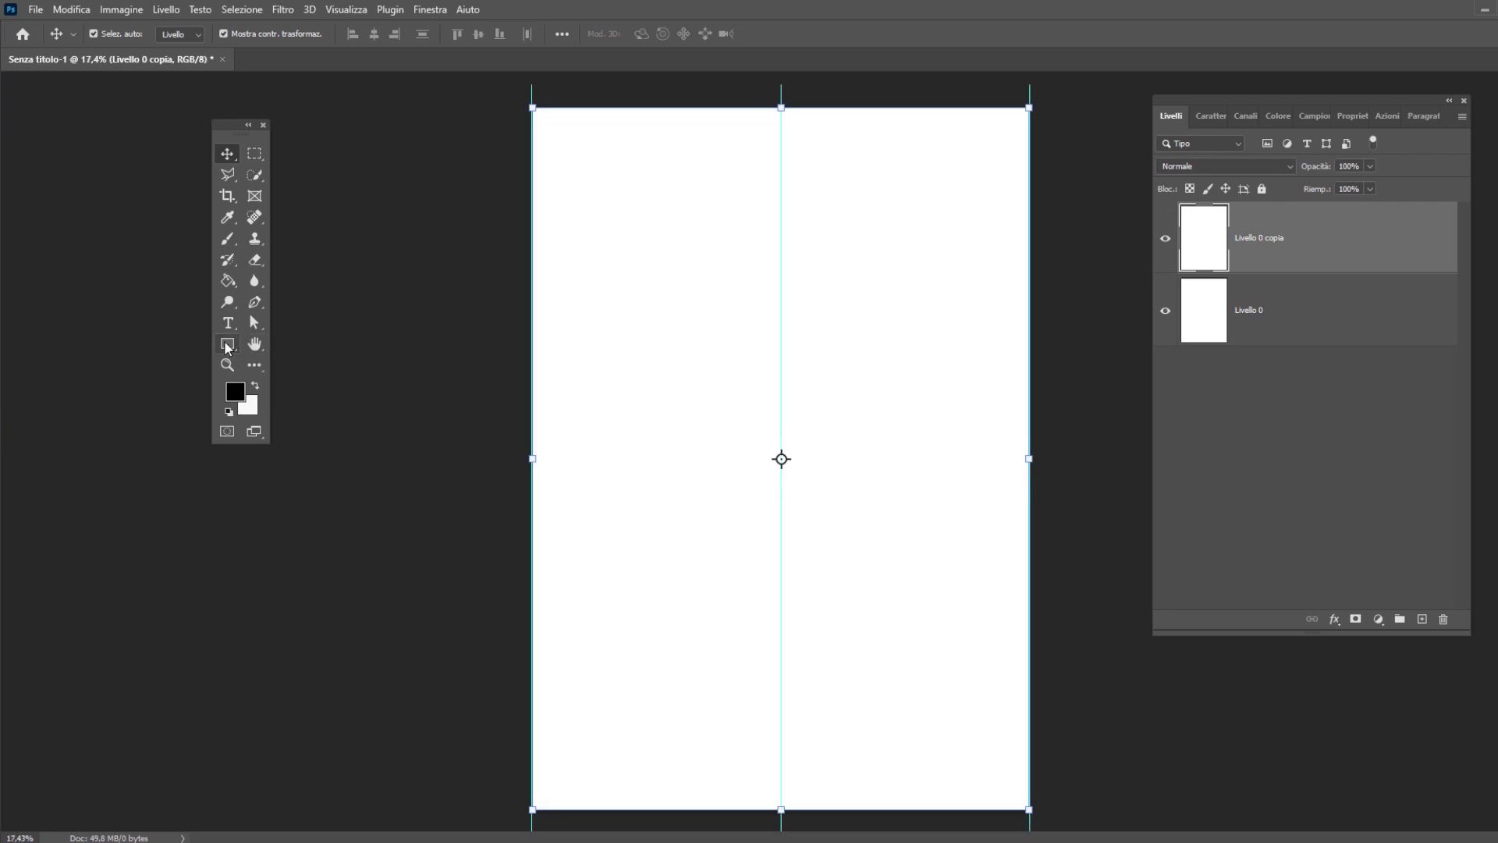
left_click(226, 344)
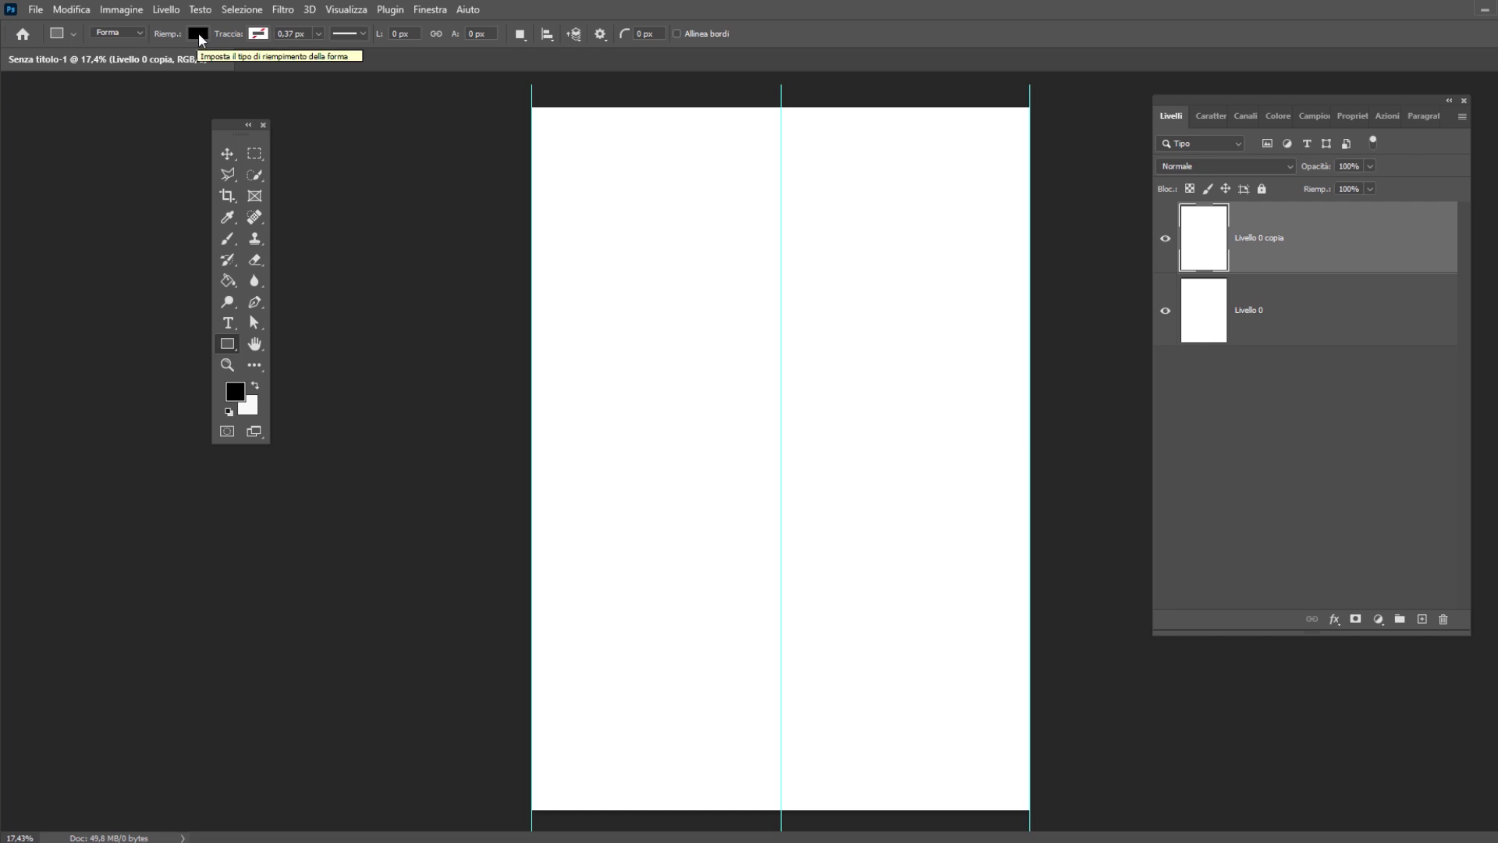
left_click(198, 34)
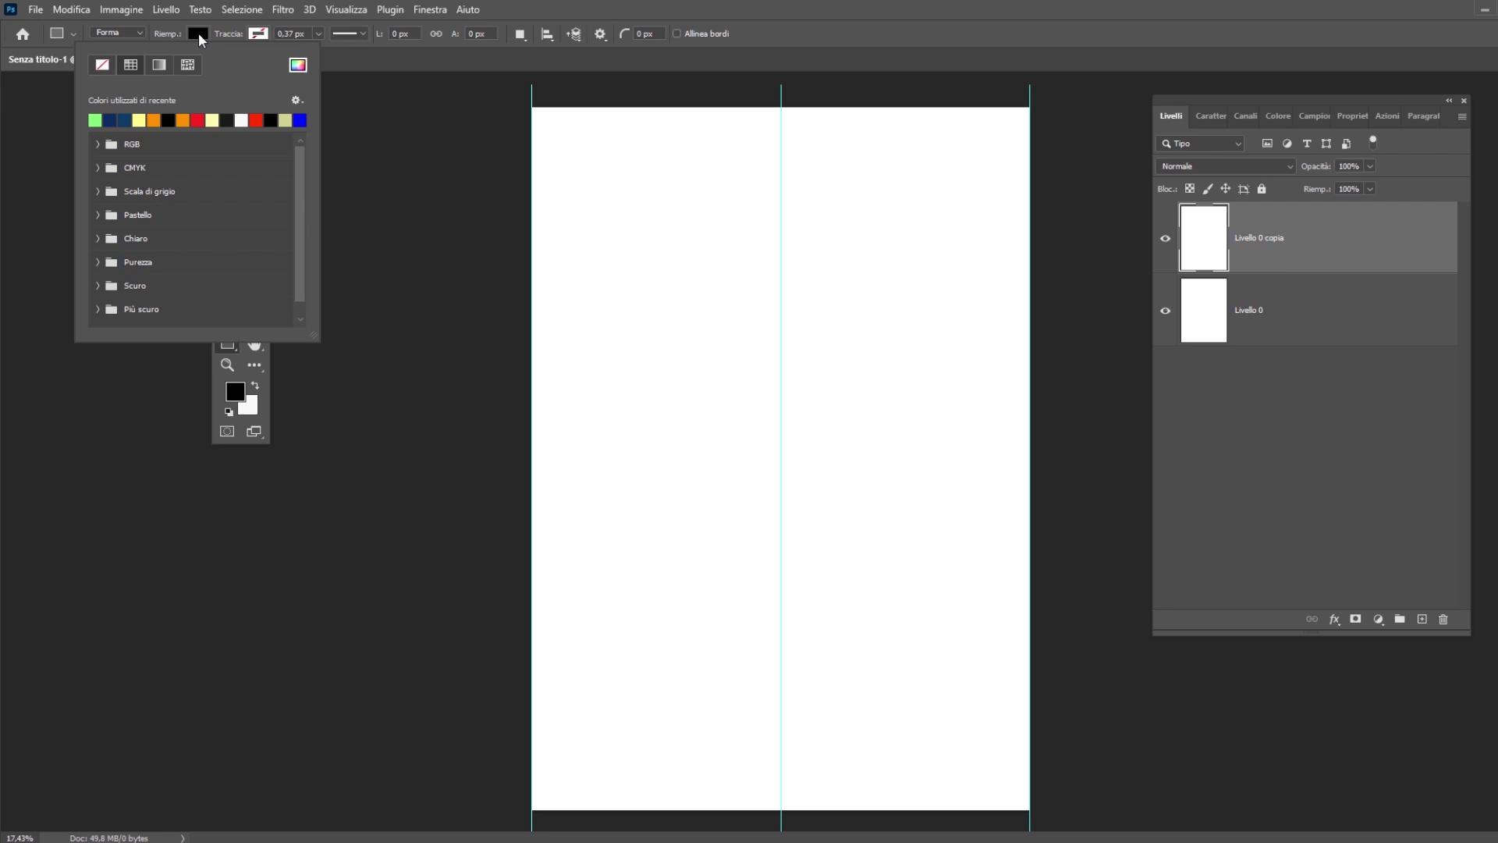
left_click_drag(780, 549, 1028, 808)
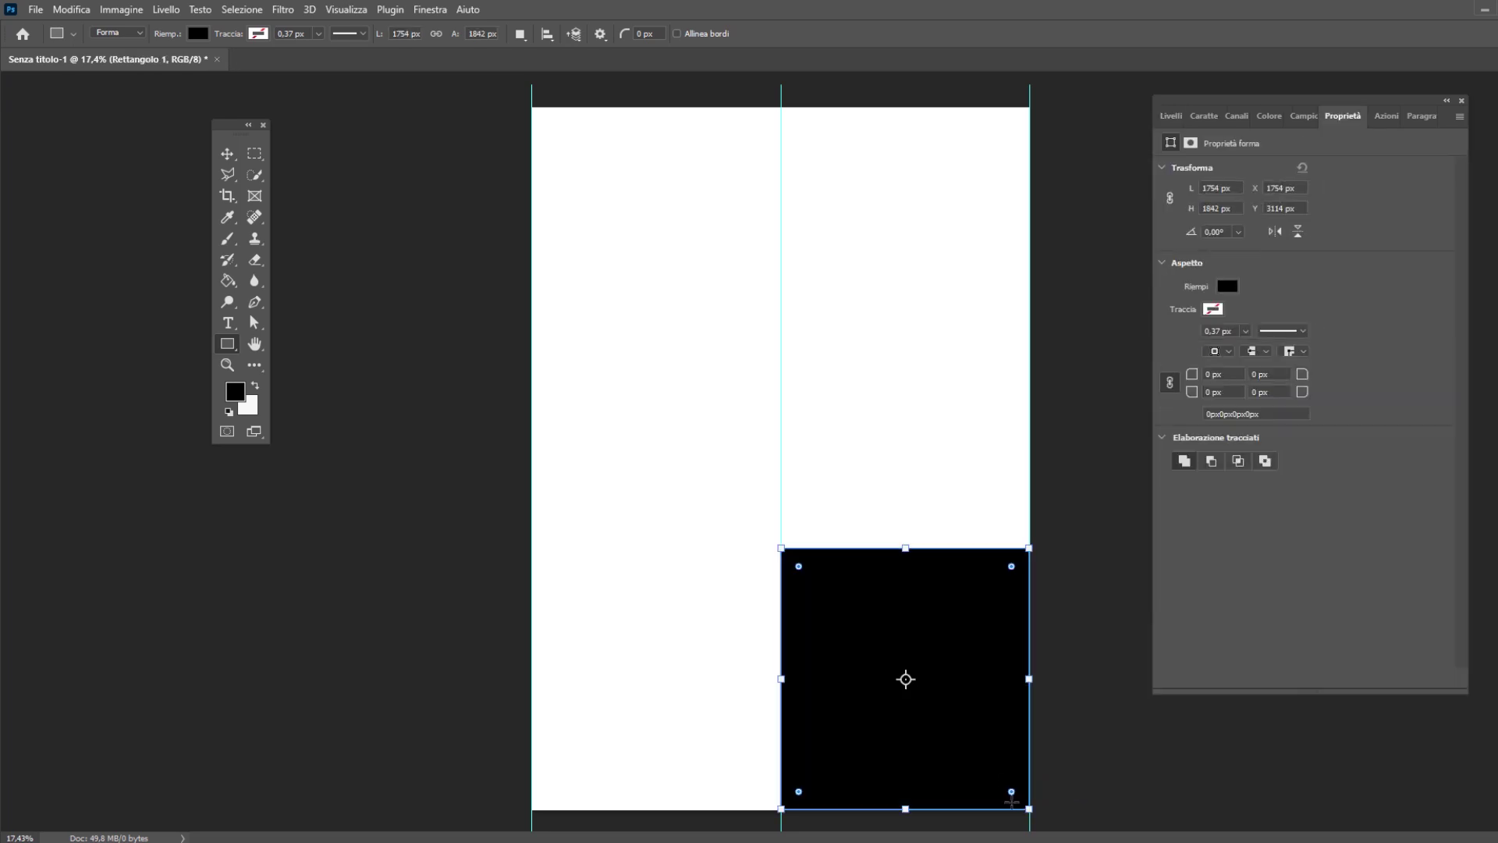
Free-transform the rectangle to full canvas width with its top raised near mid-canvas.
key("v")
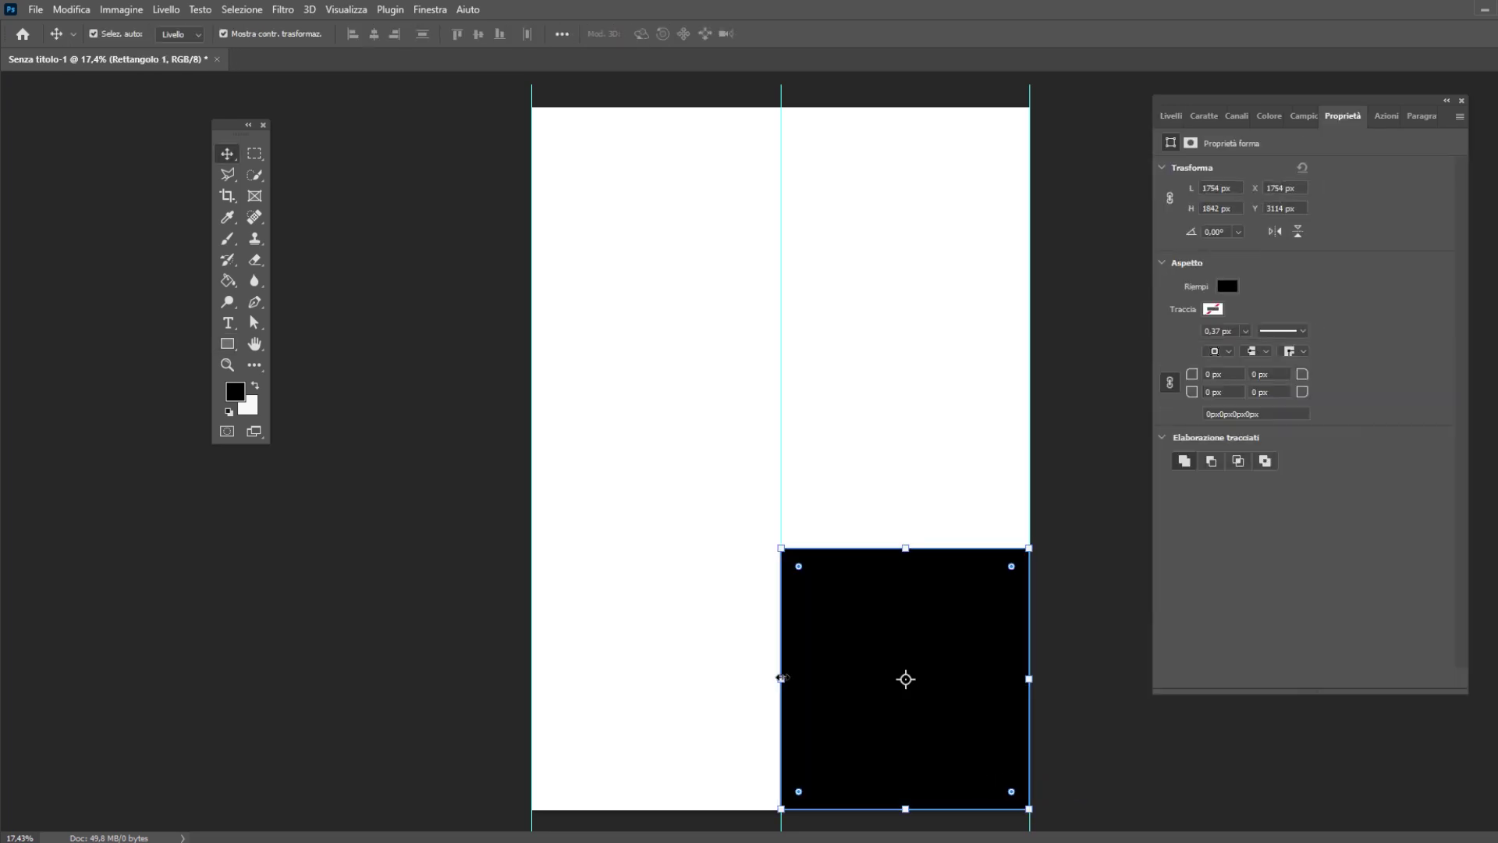
left_click(780, 678)
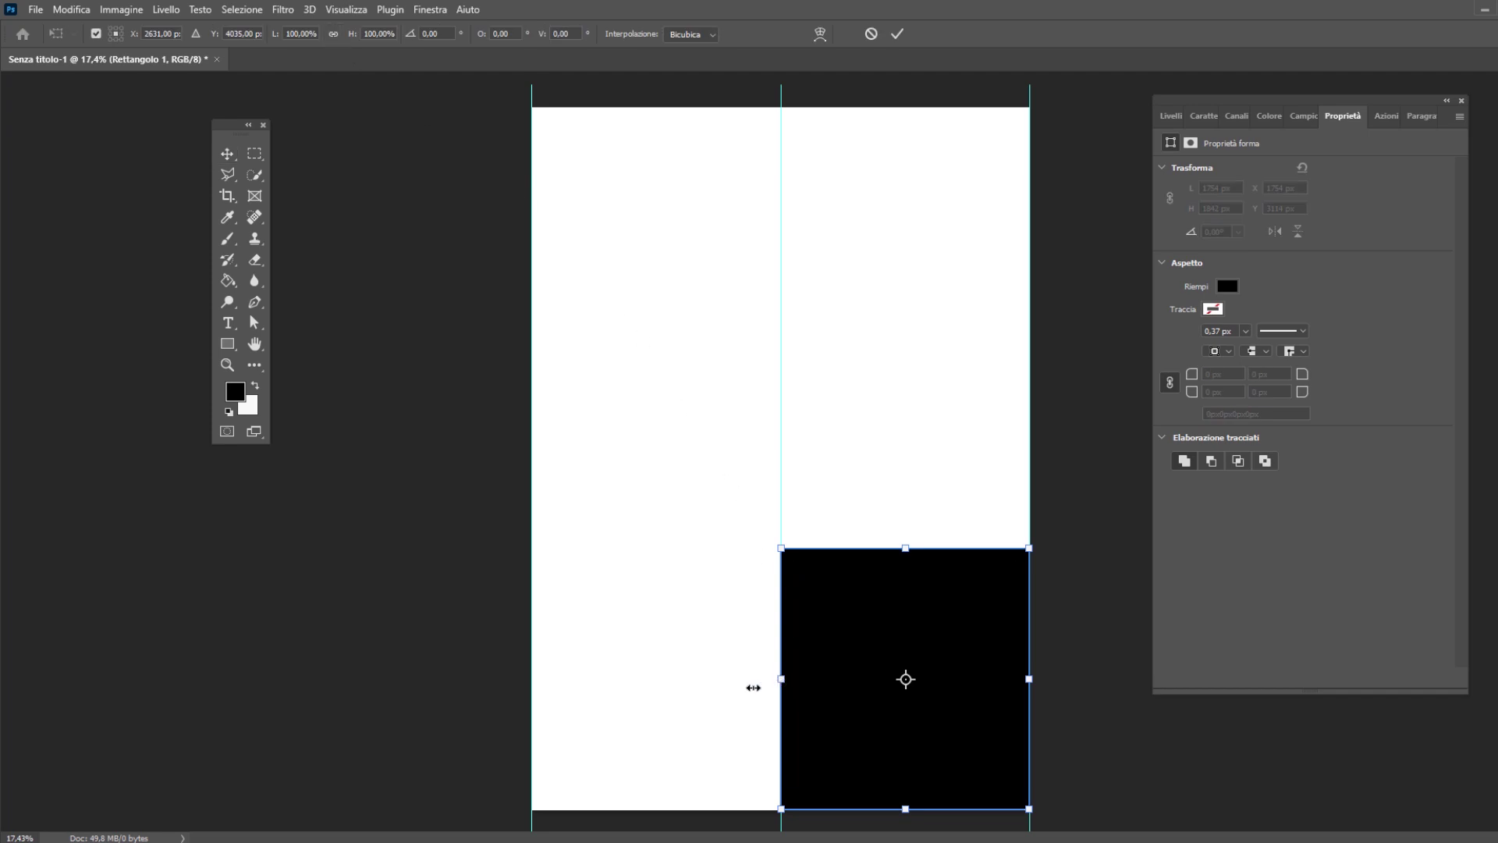
left_click_drag(753, 687, 535, 684)
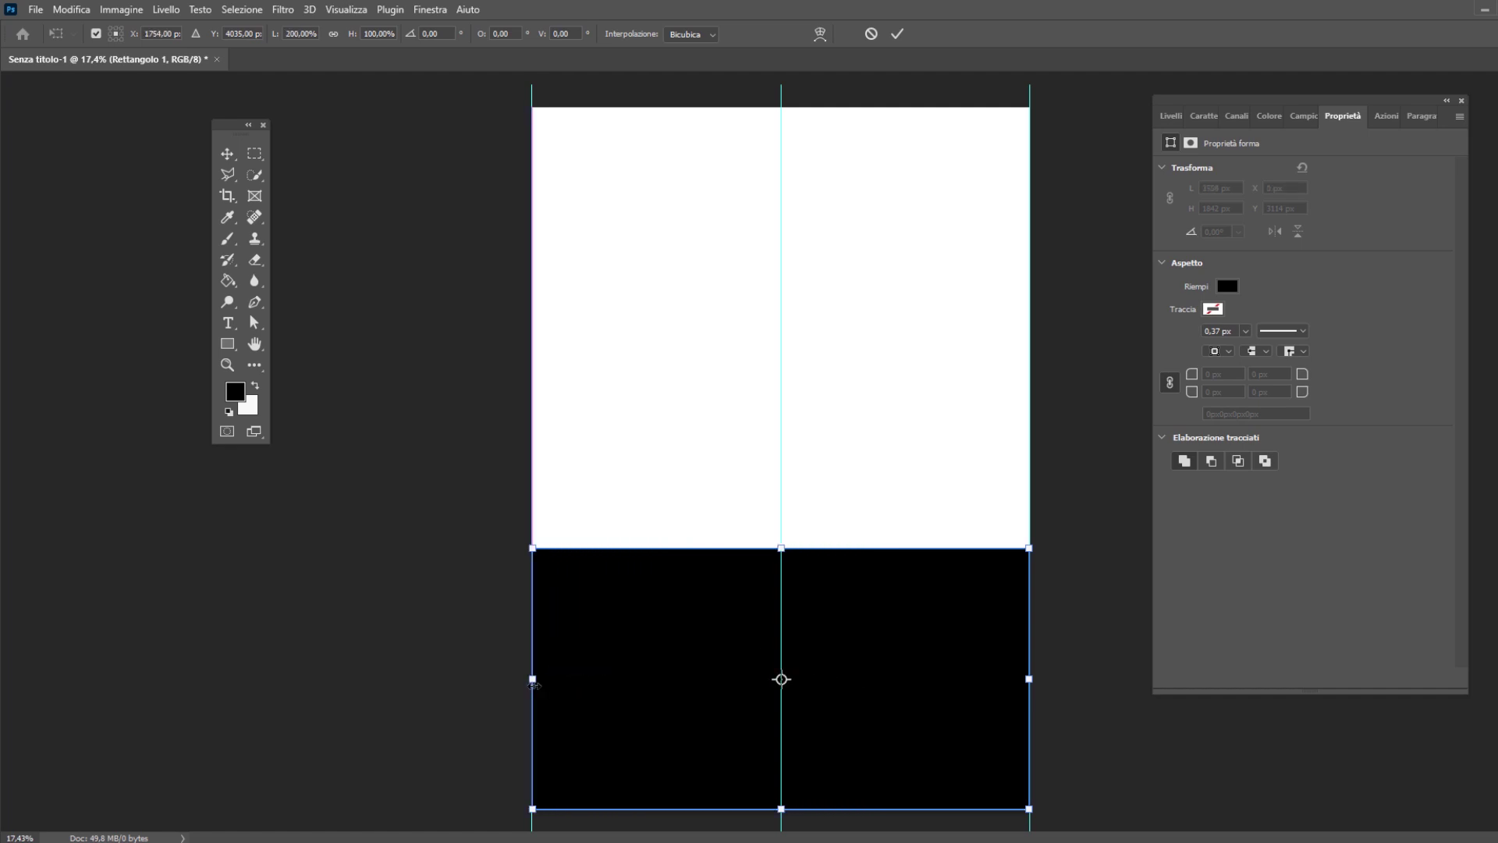
left_click_drag(781, 548, 784, 456)
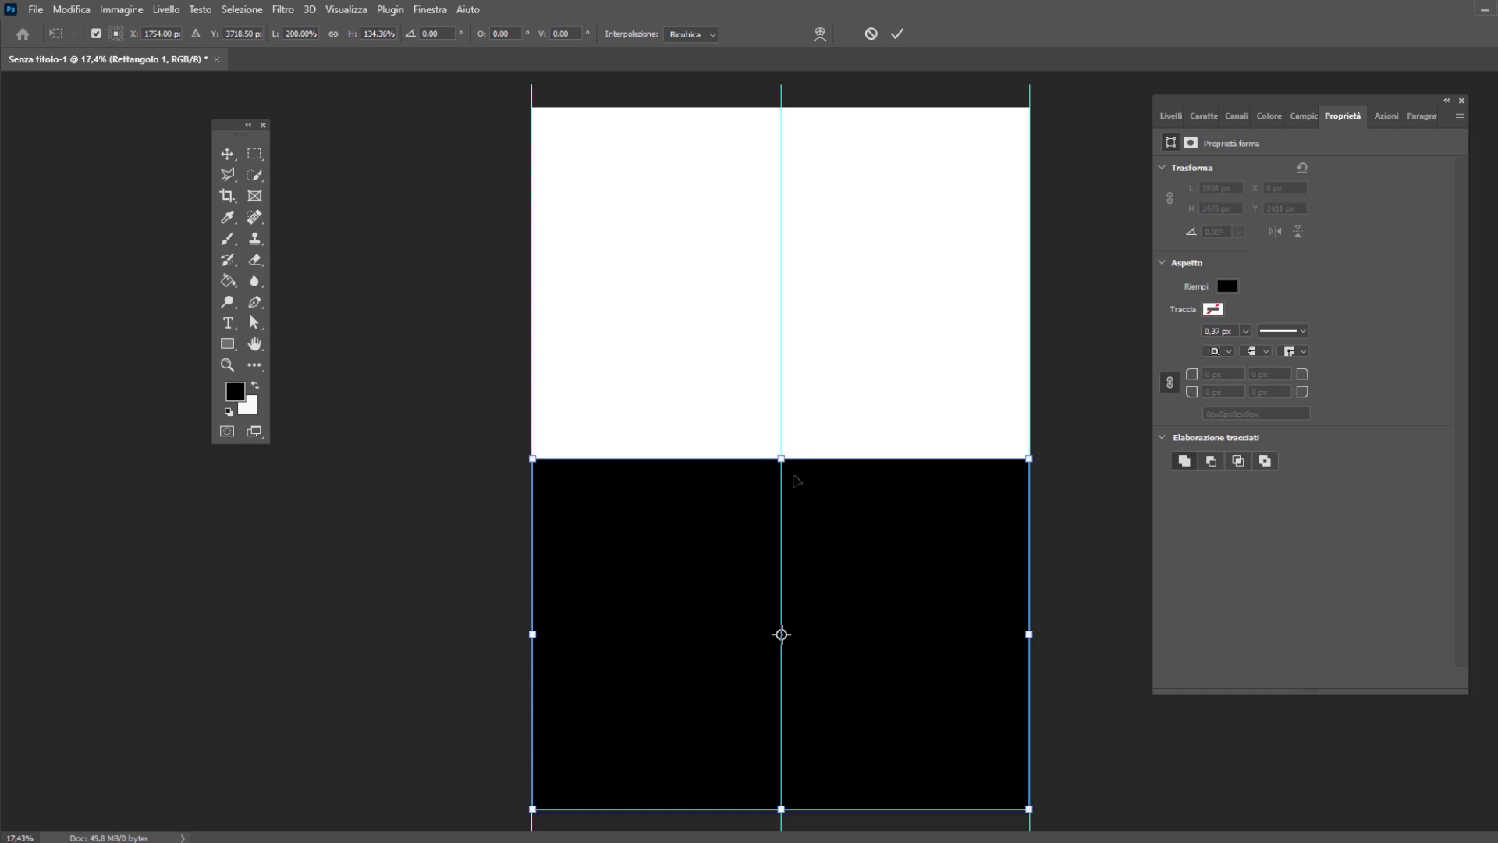
left_click(897, 34)
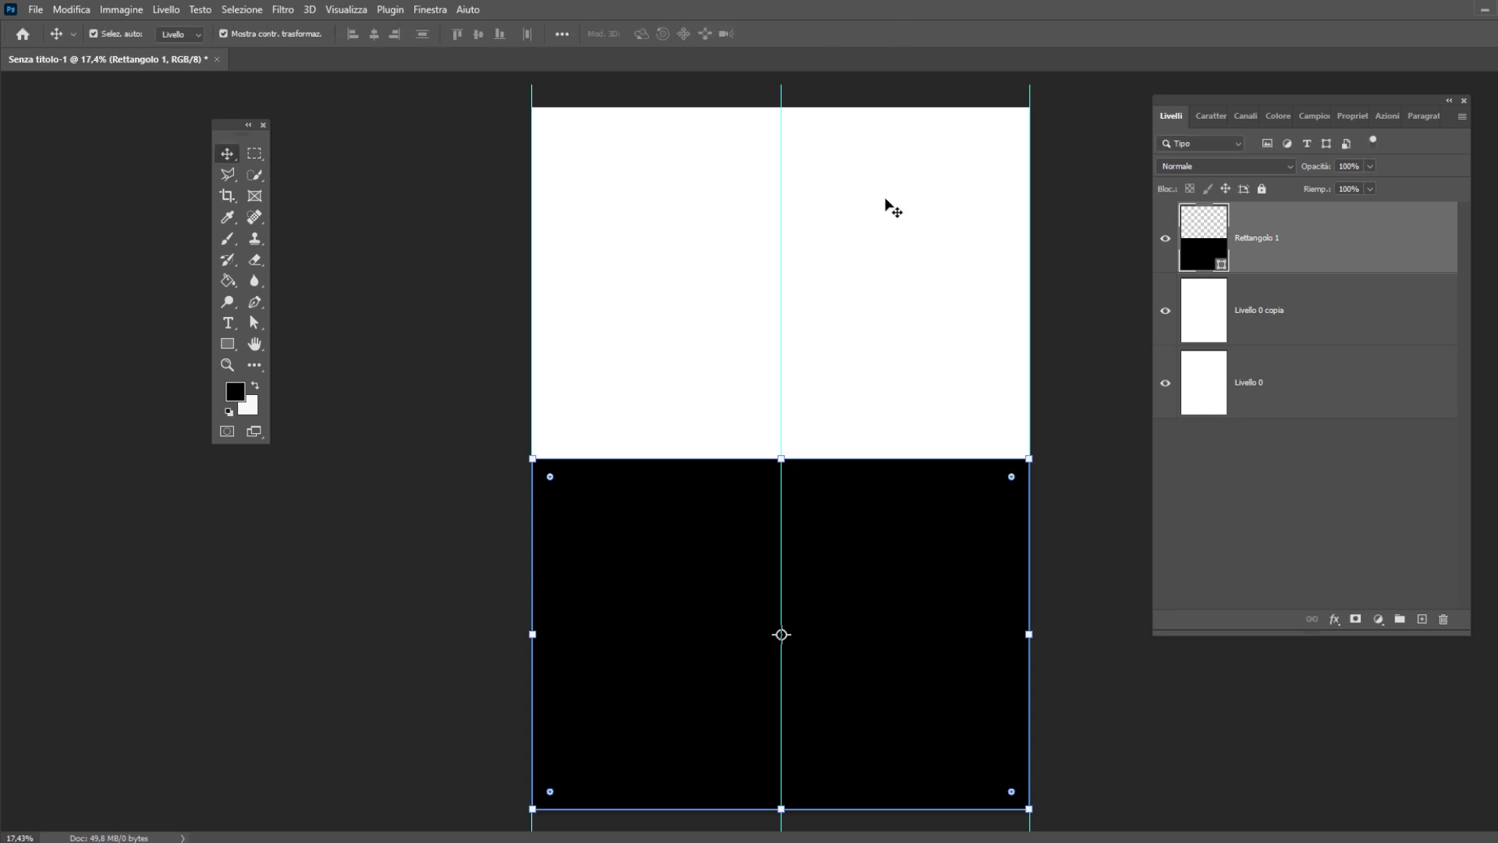
Add a Gradient Overlay to Rettangolo 1 with Dithering off, and open its gradient.
right_click(1316, 249)
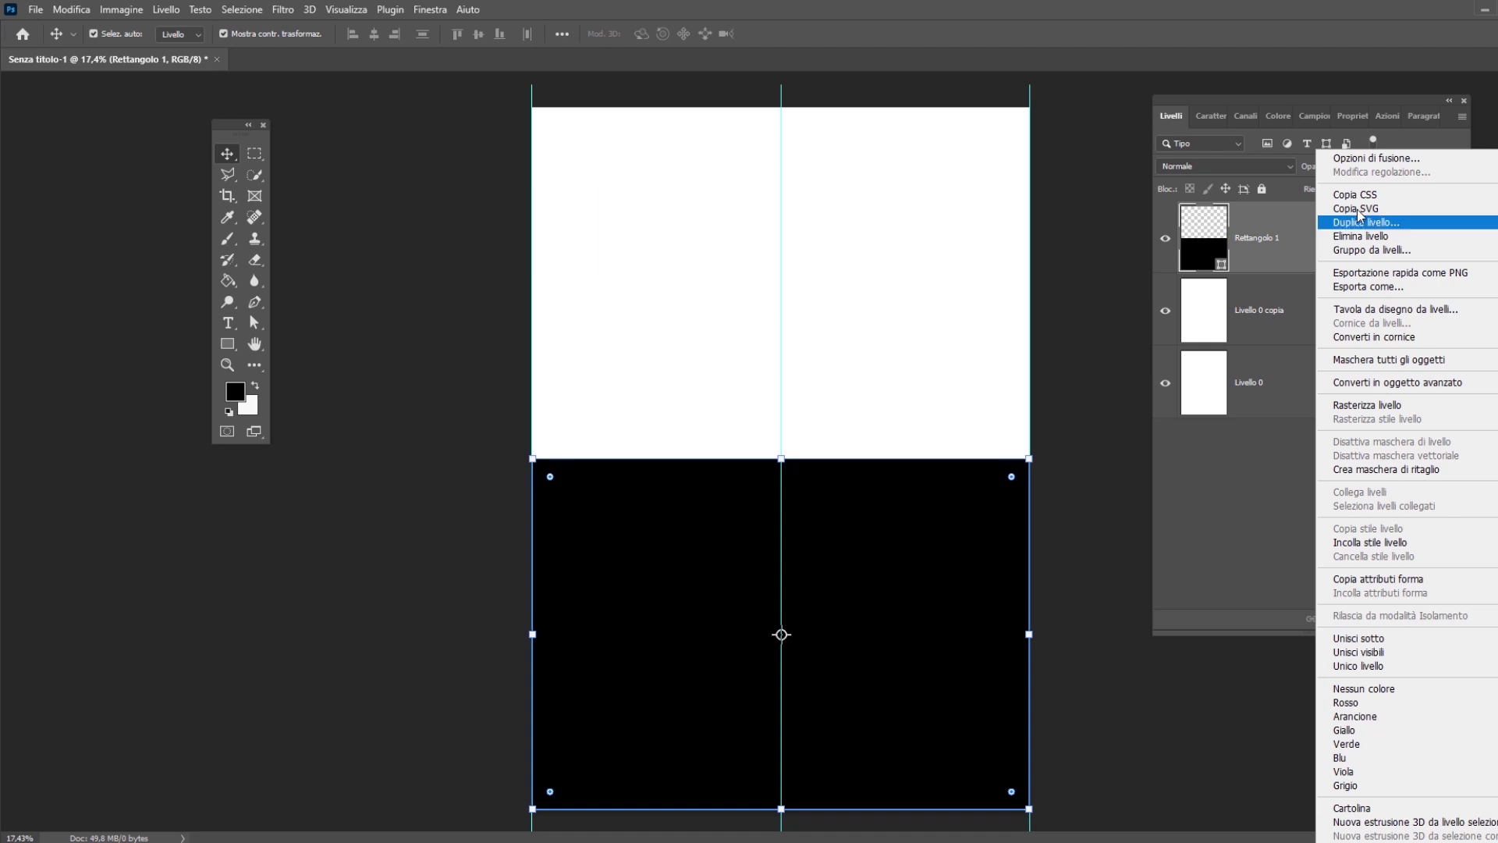
left_click(1361, 159)
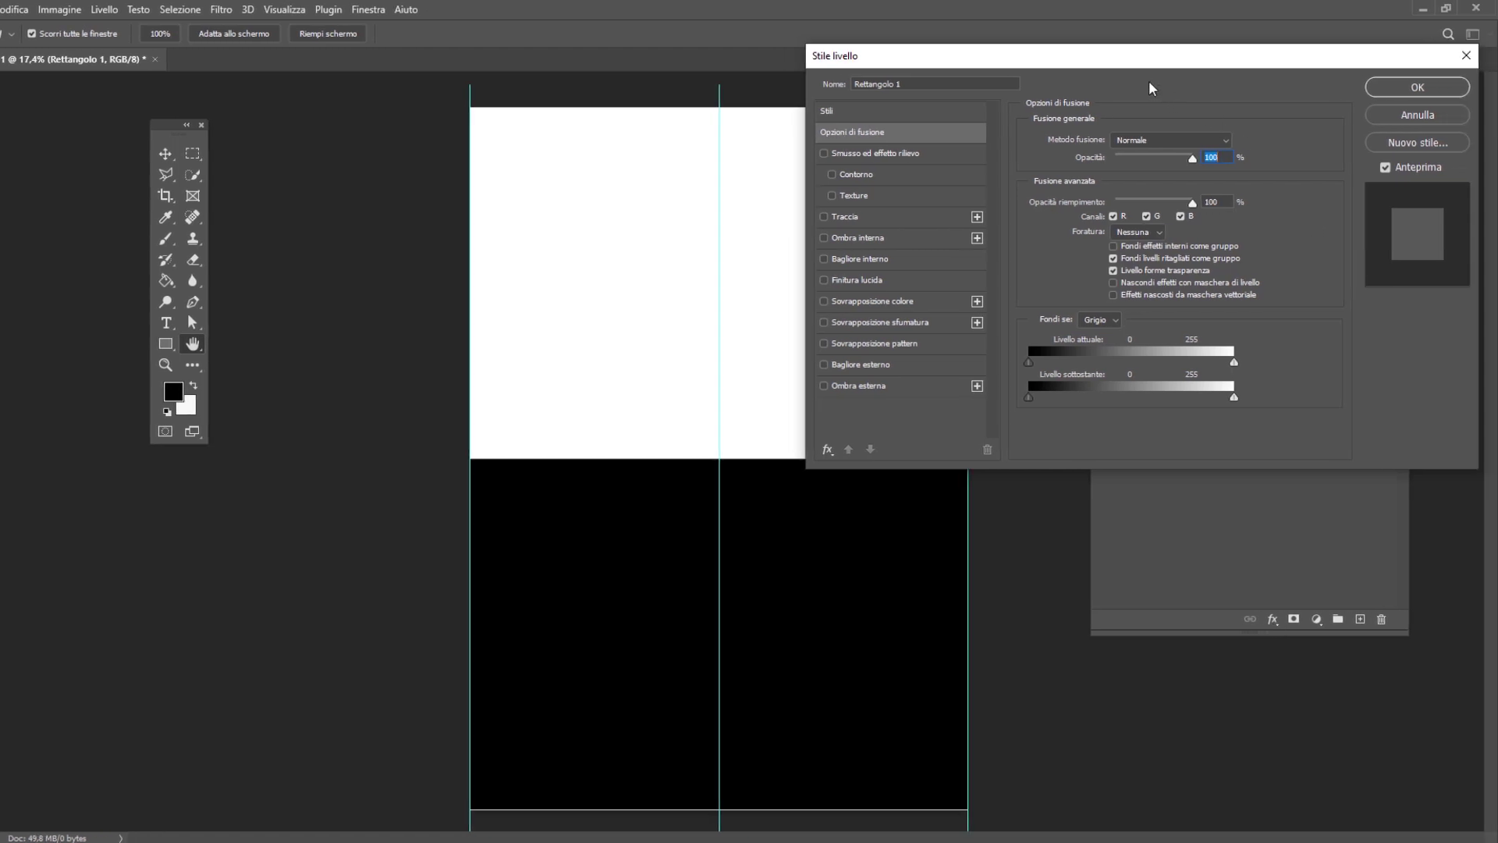
left_click(748, 317)
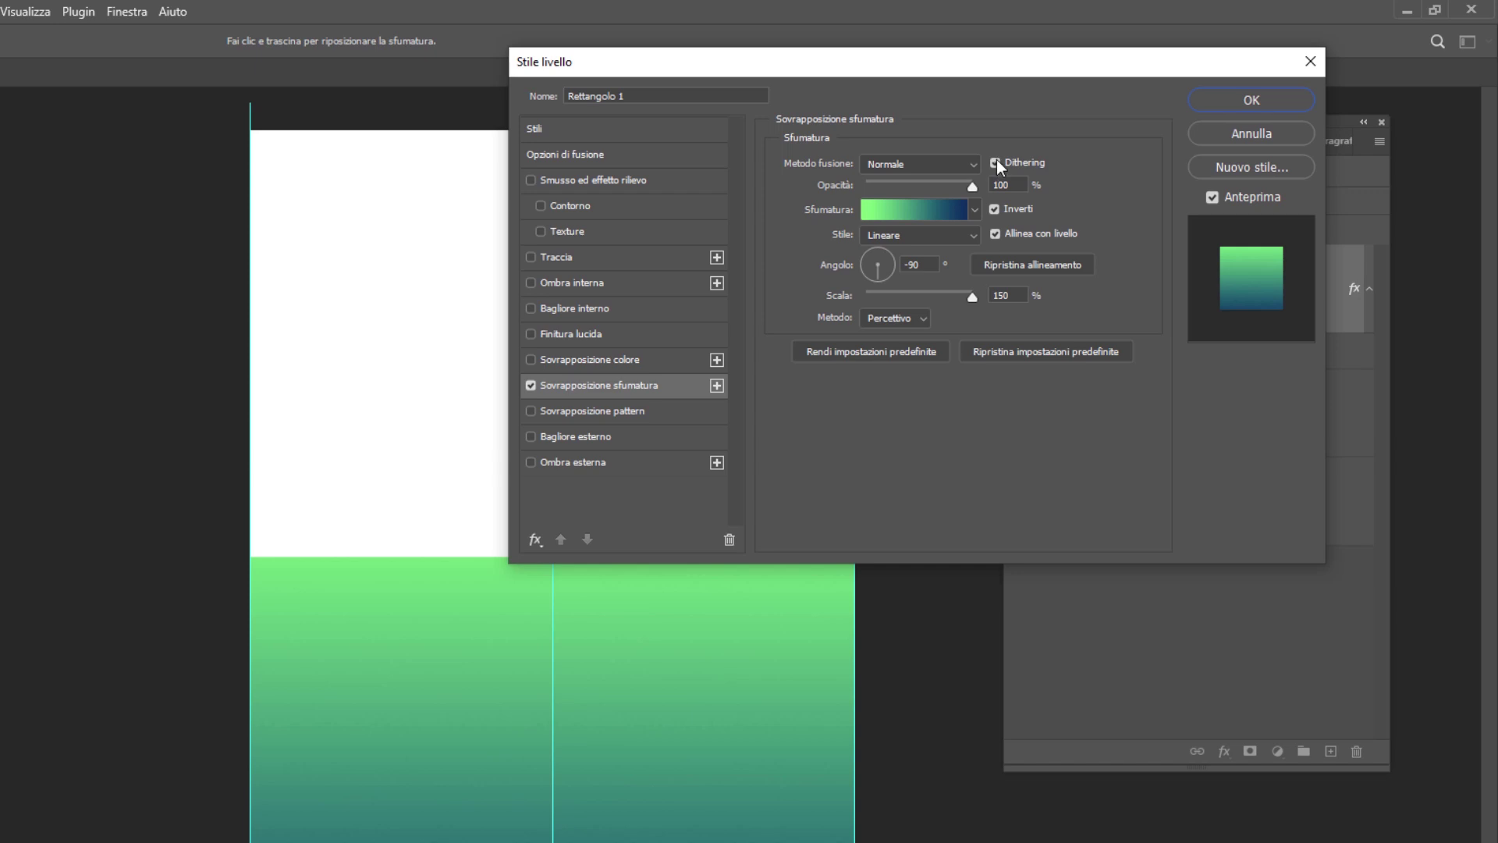
left_click(996, 161)
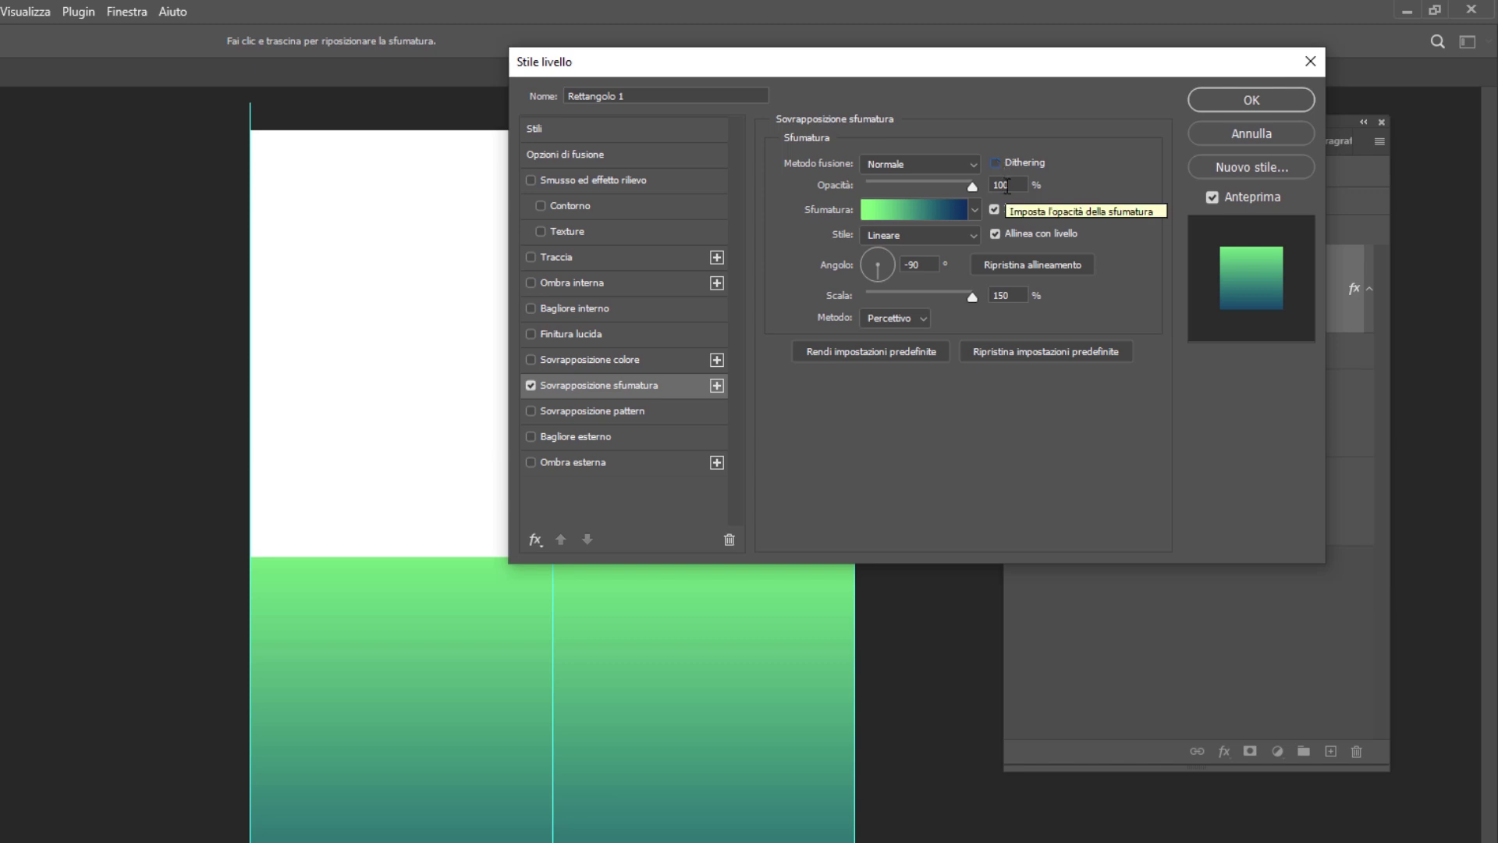
left_click(933, 207)
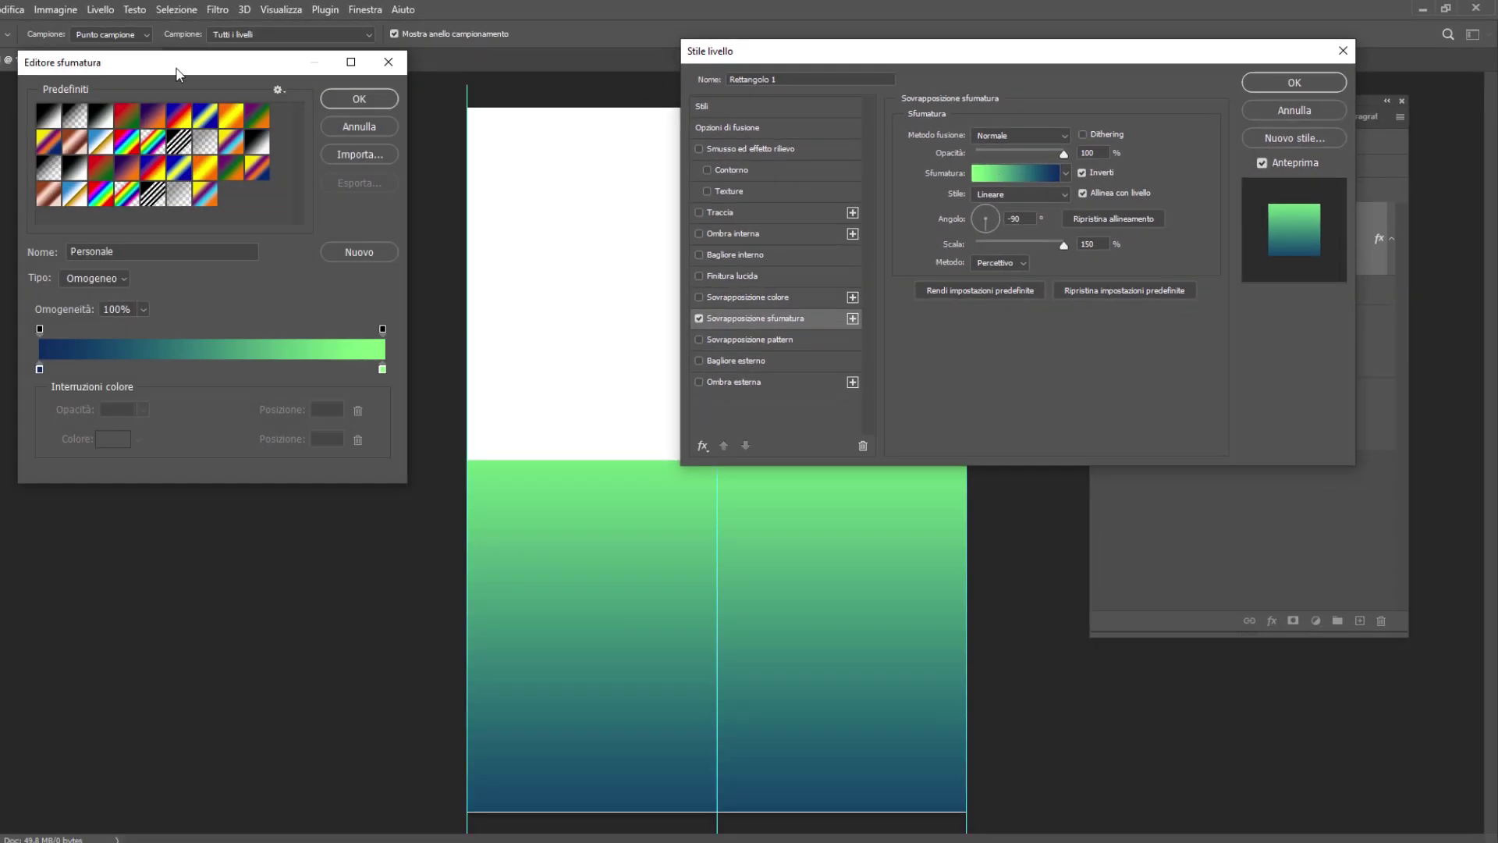
Set the gradient's left colour stop to navy 0e2c5f and accept the gradient.
left_click(39, 368)
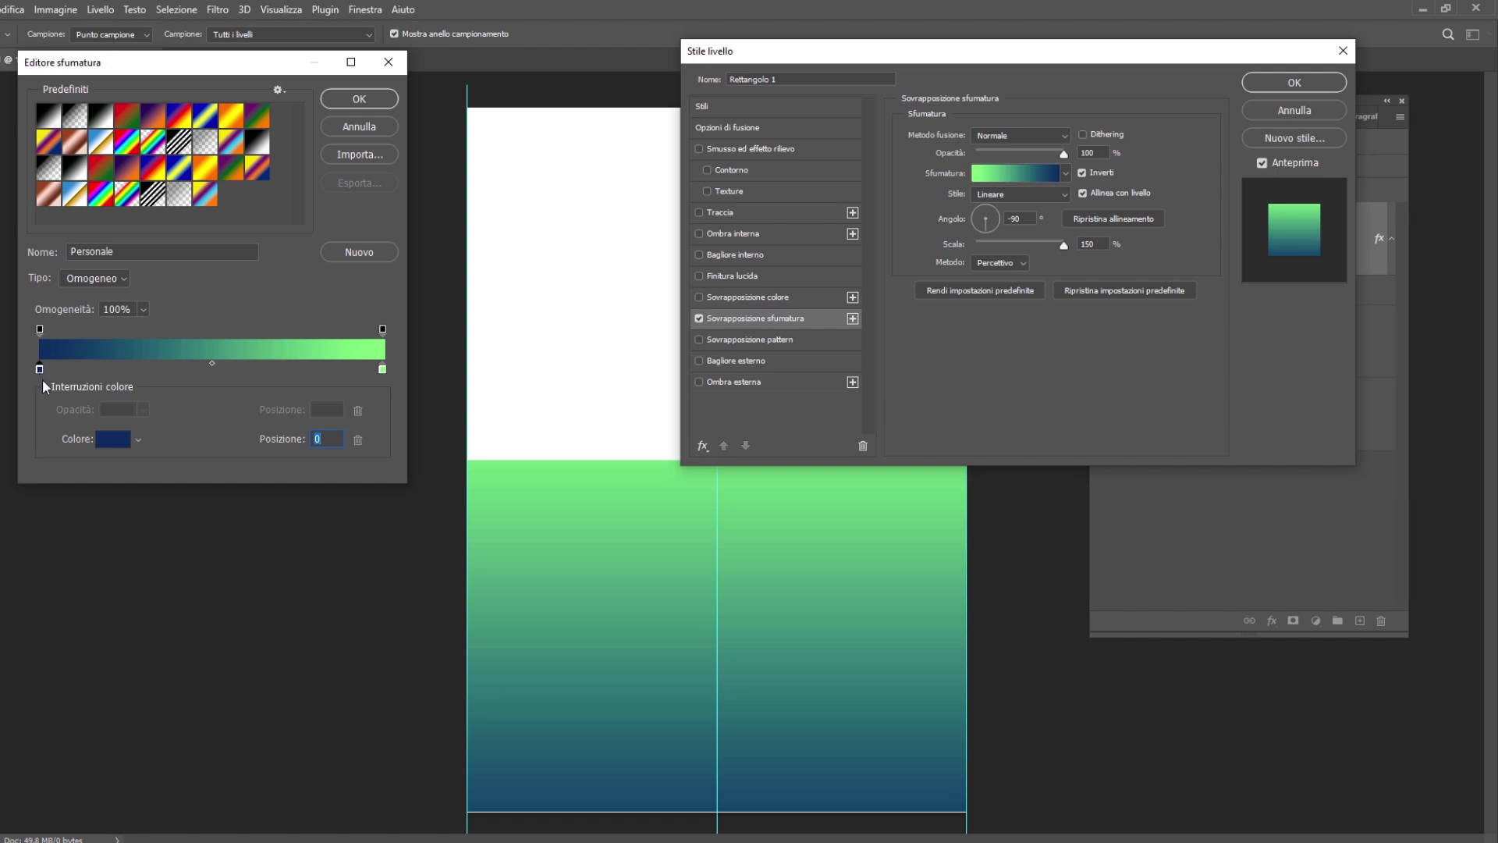
left_click(104, 442)
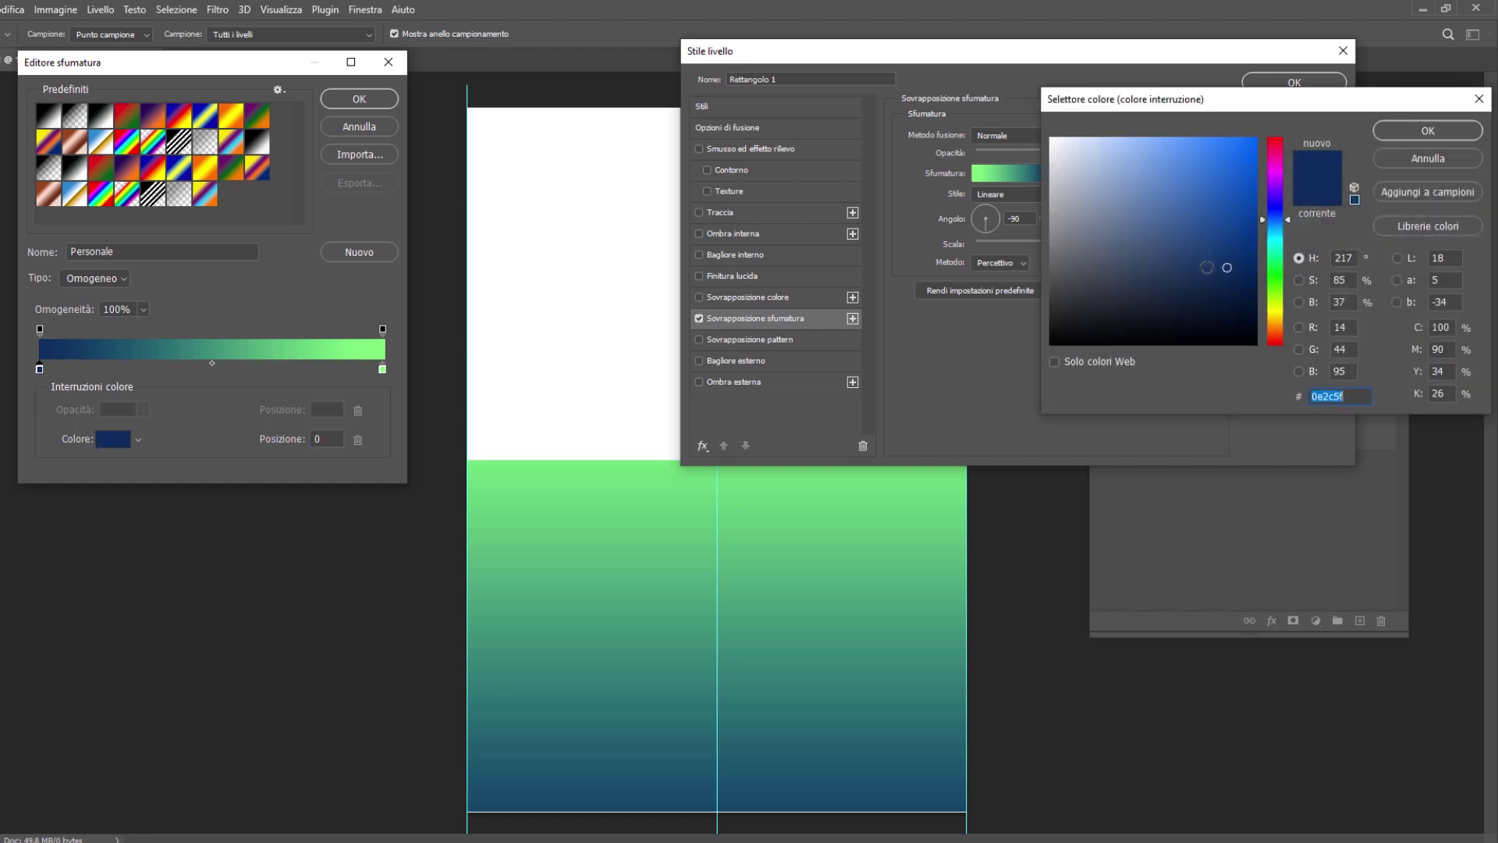
left_click(1428, 131)
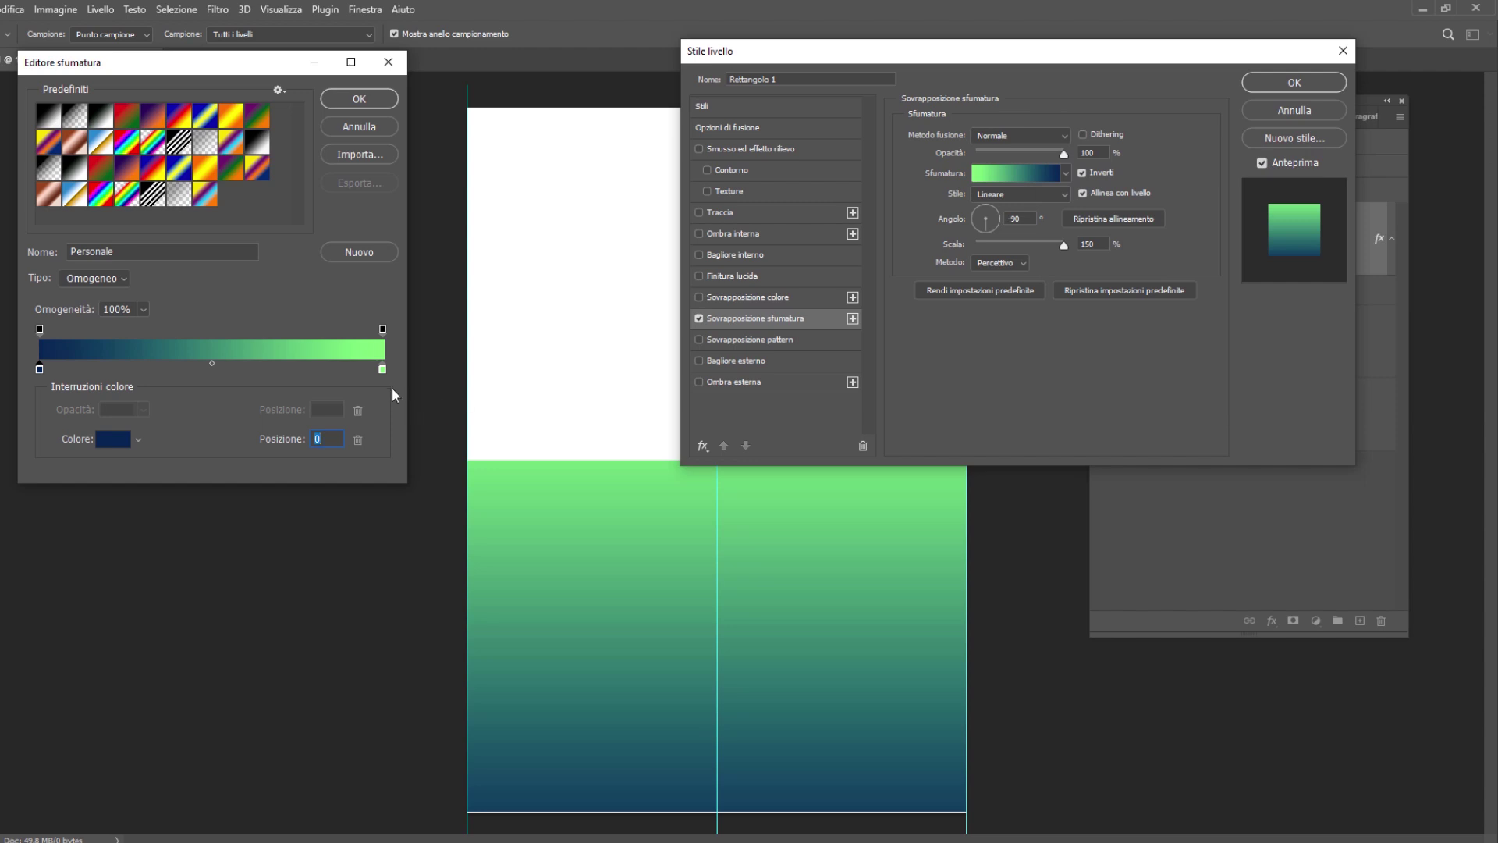
left_click(381, 101)
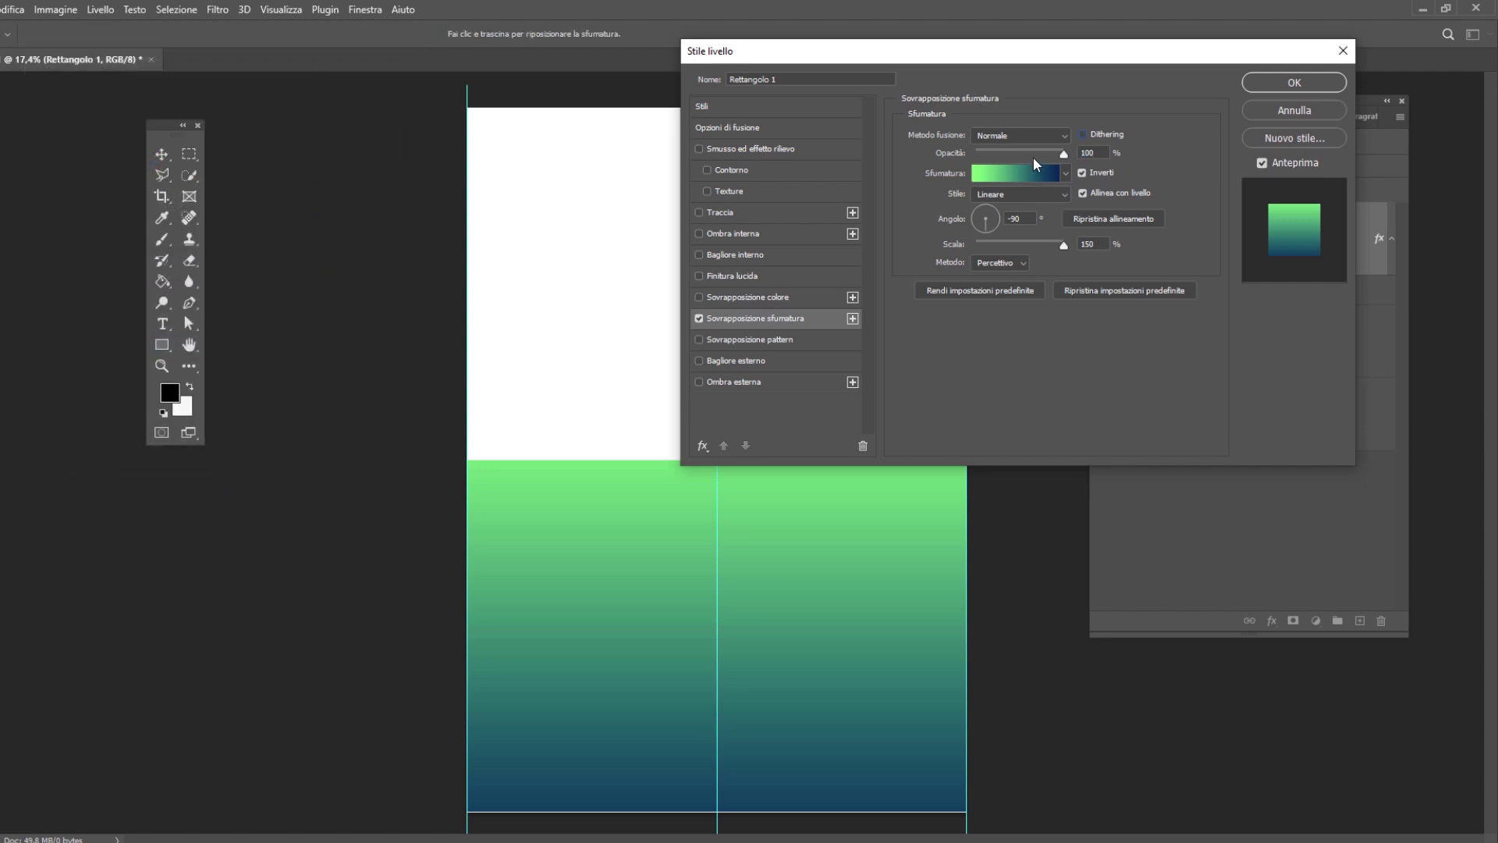
Make the overlay an Angle gradient at 90° and adjust its scale.
left_click(1035, 193)
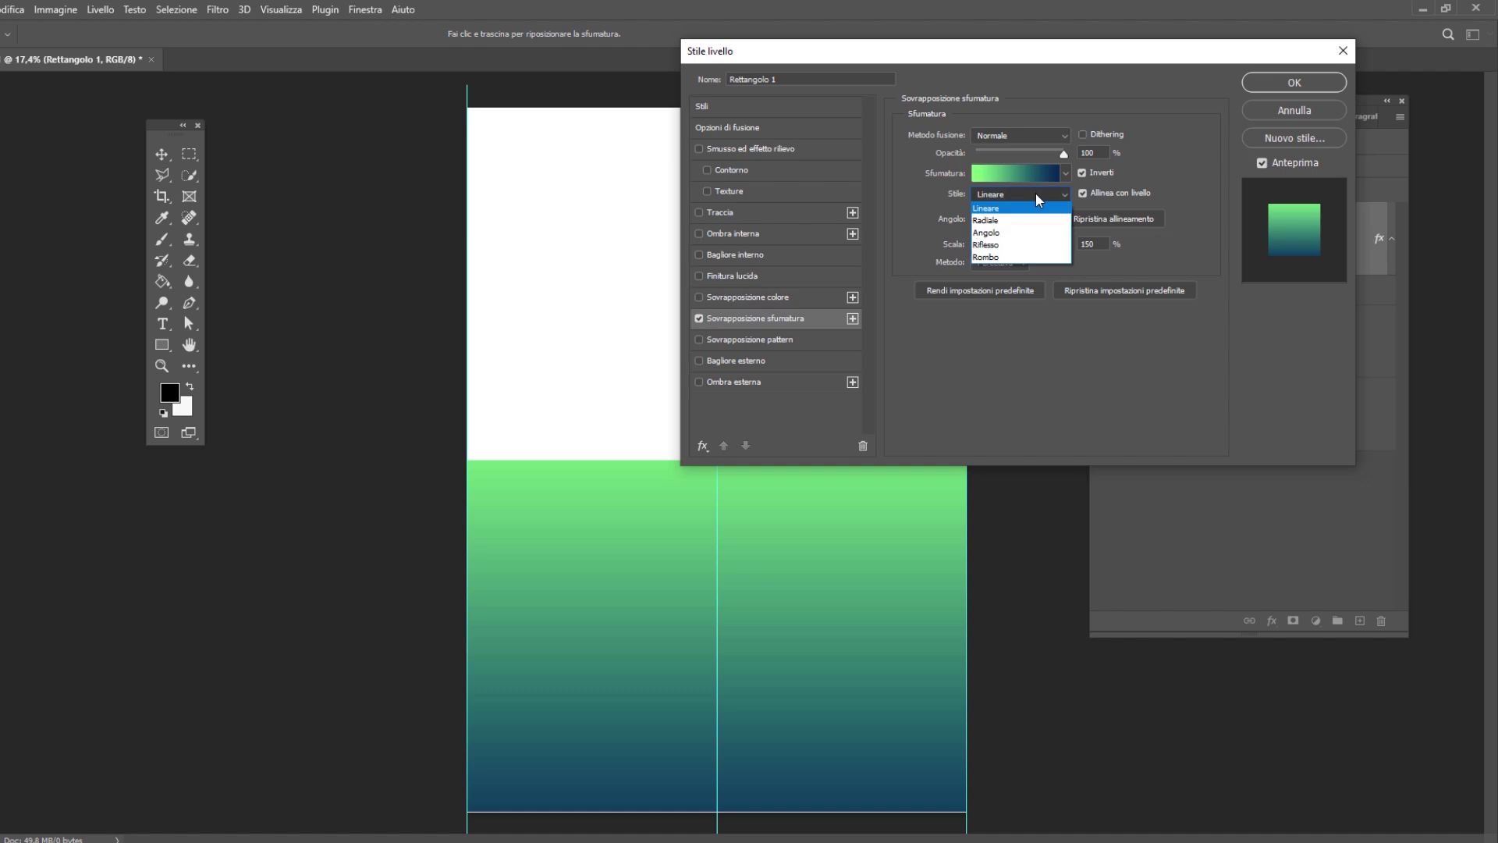
left_click(1027, 230)
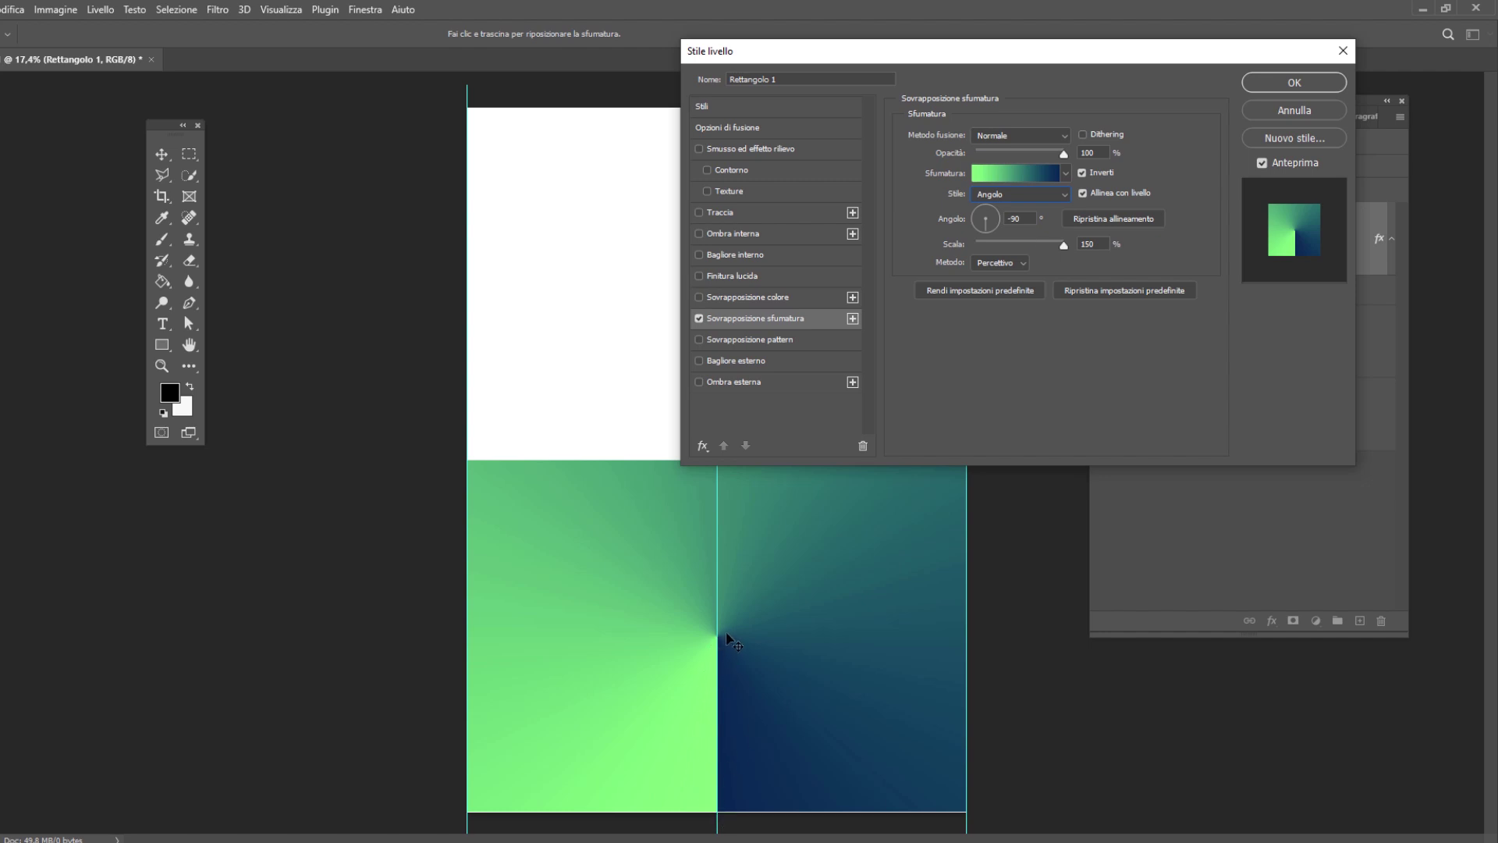
left_click(988, 219)
type("90")
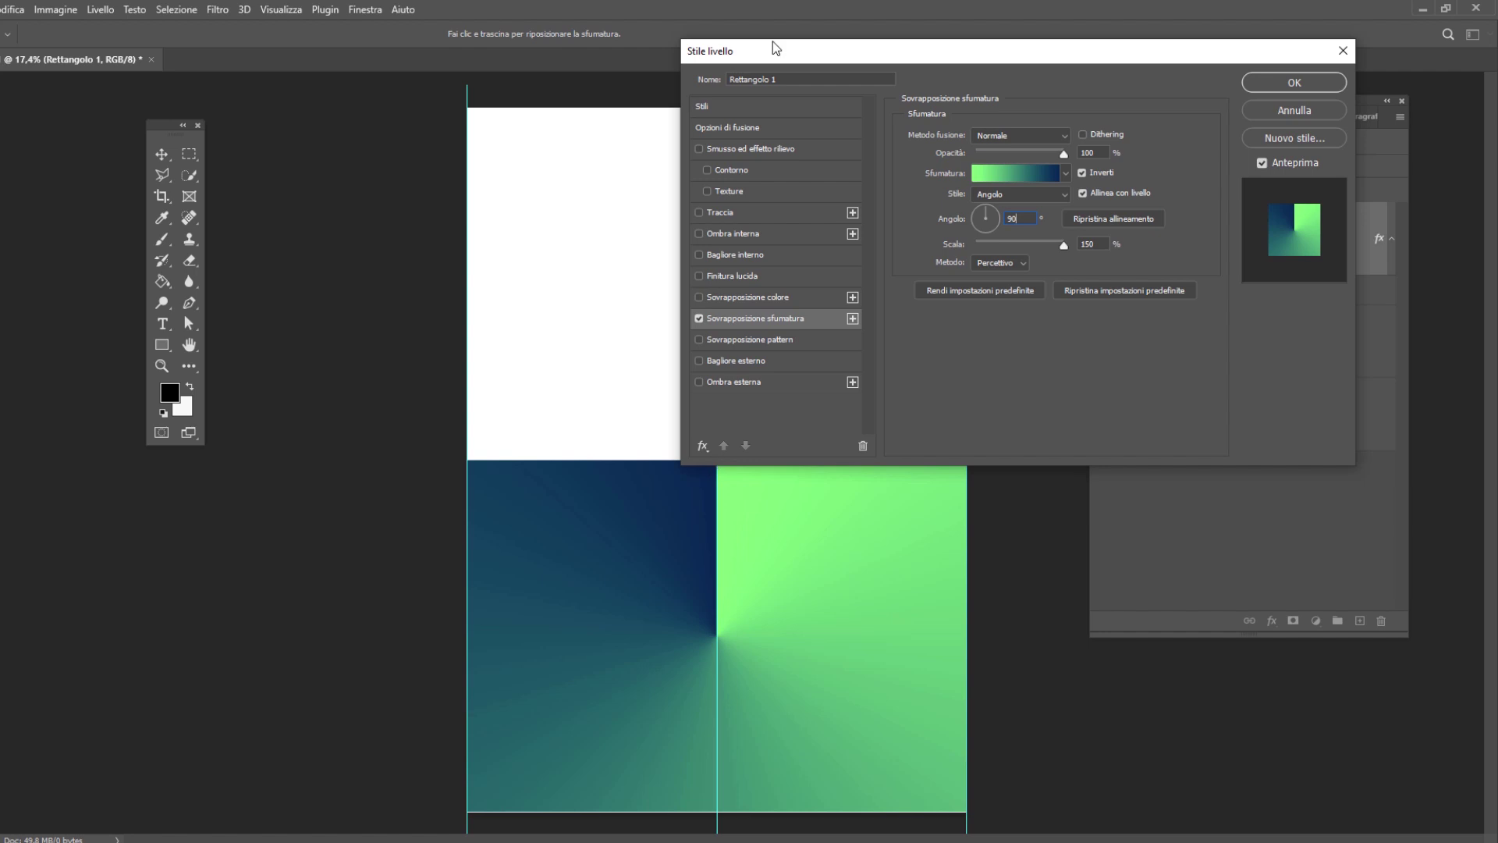
left_click_drag(774, 49, 787, 19)
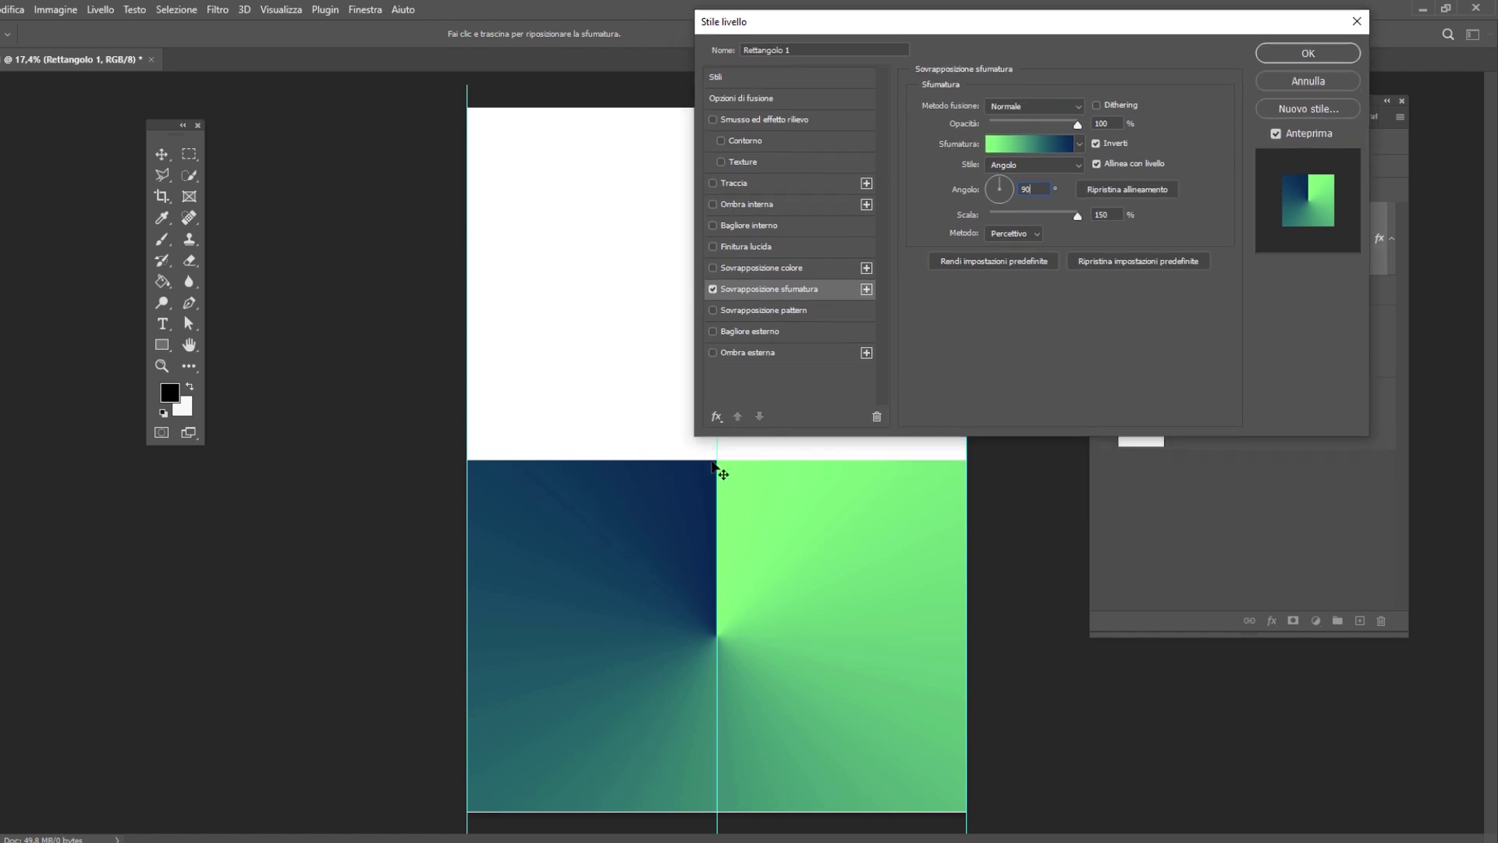
mouse_move(1077, 215)
left_mouse_down()
mouse_move(1002, 217)
mouse_move(1125, 219)
left_mouse_up()
Keep Align with Layer and Reverse enabled, then apply the gradient overlay.
left_click(1017, 235)
left_click(1096, 165)
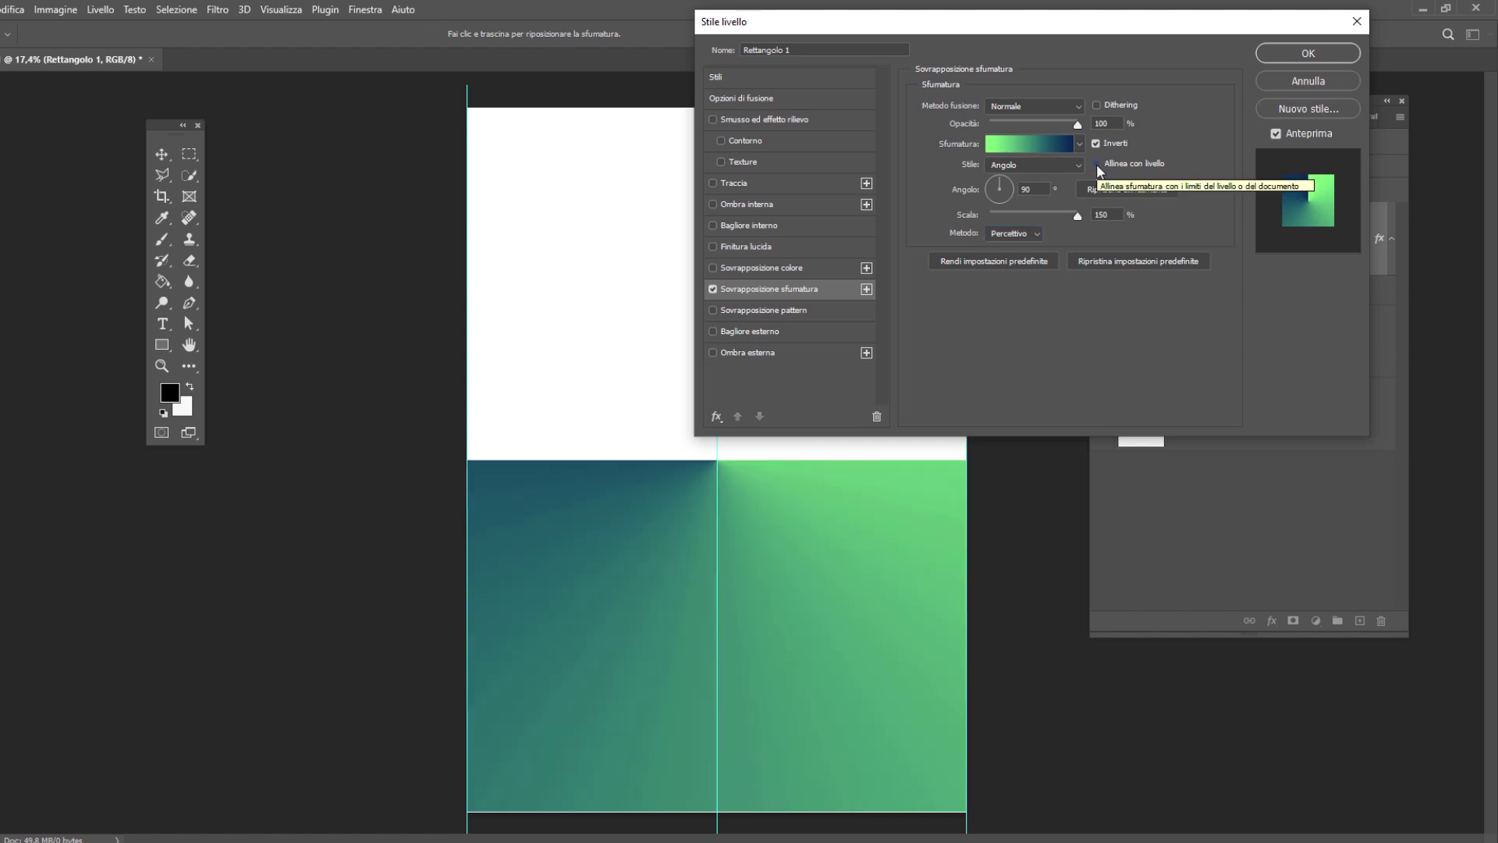
left_click(1096, 164)
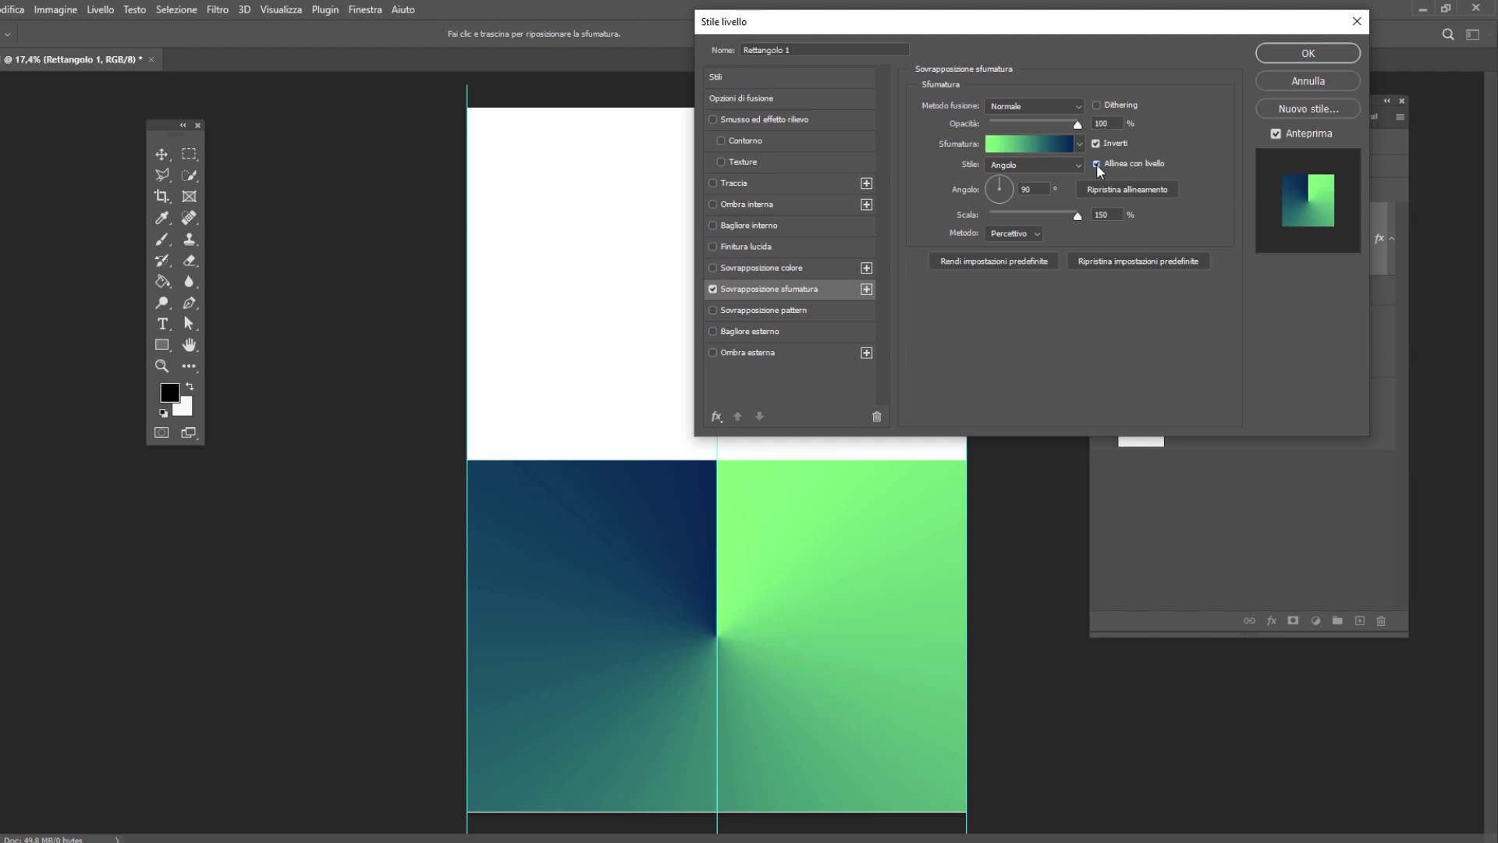
left_click(1096, 143)
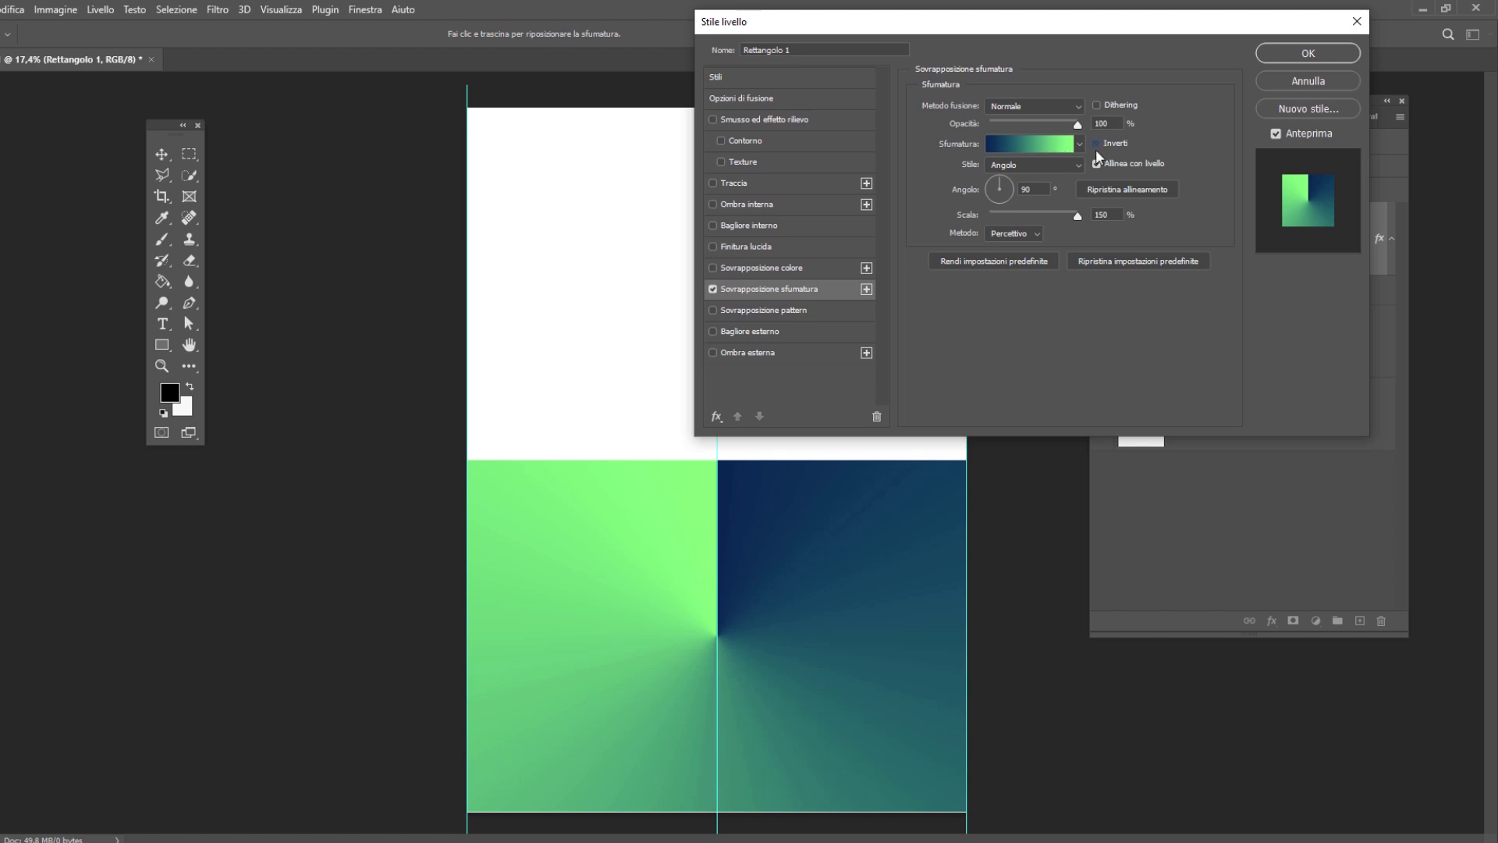
left_click(1096, 145)
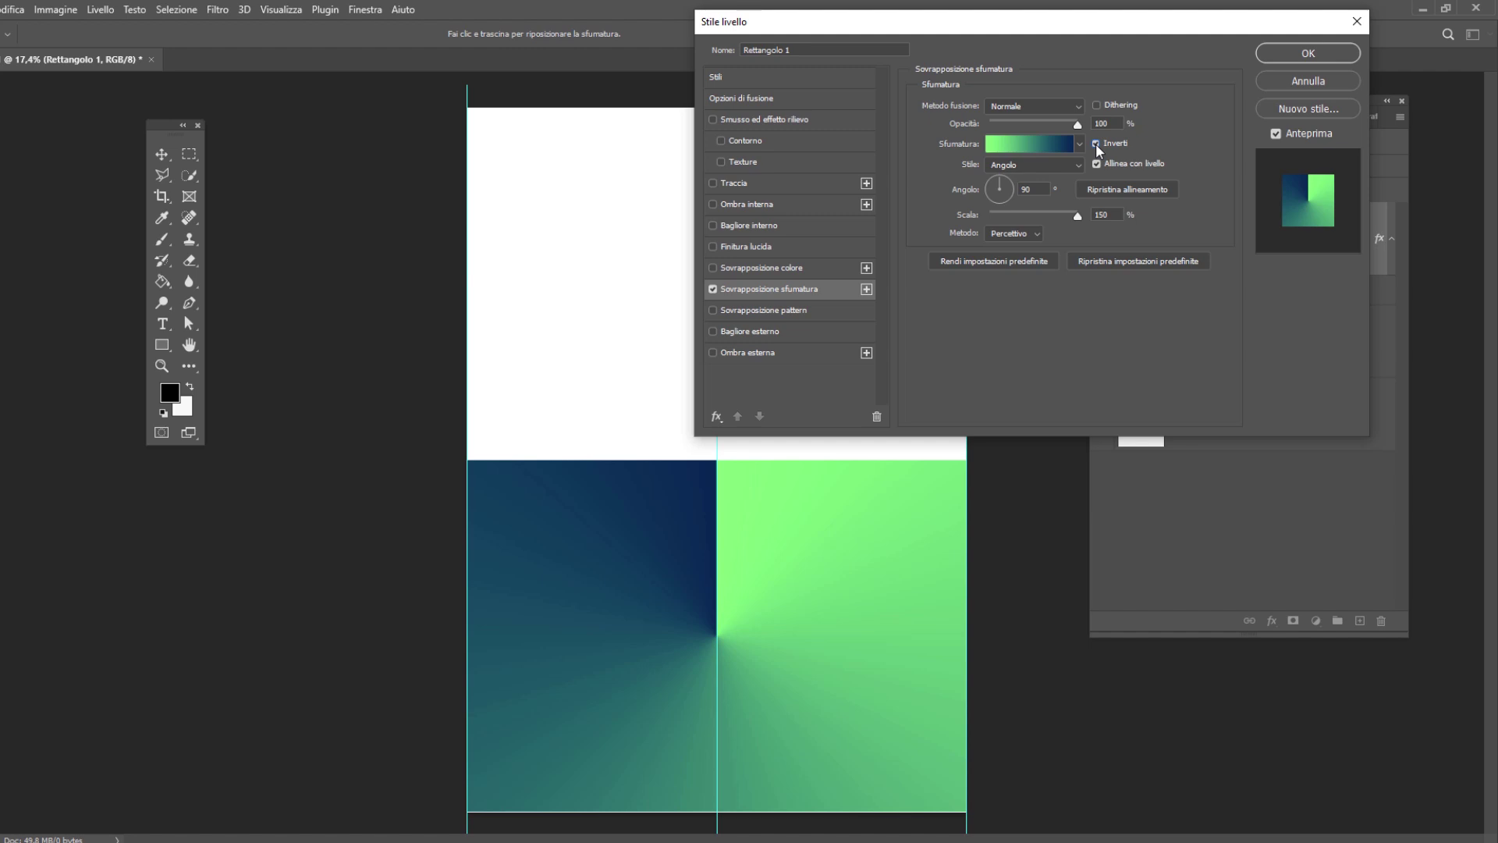
left_click(1096, 143)
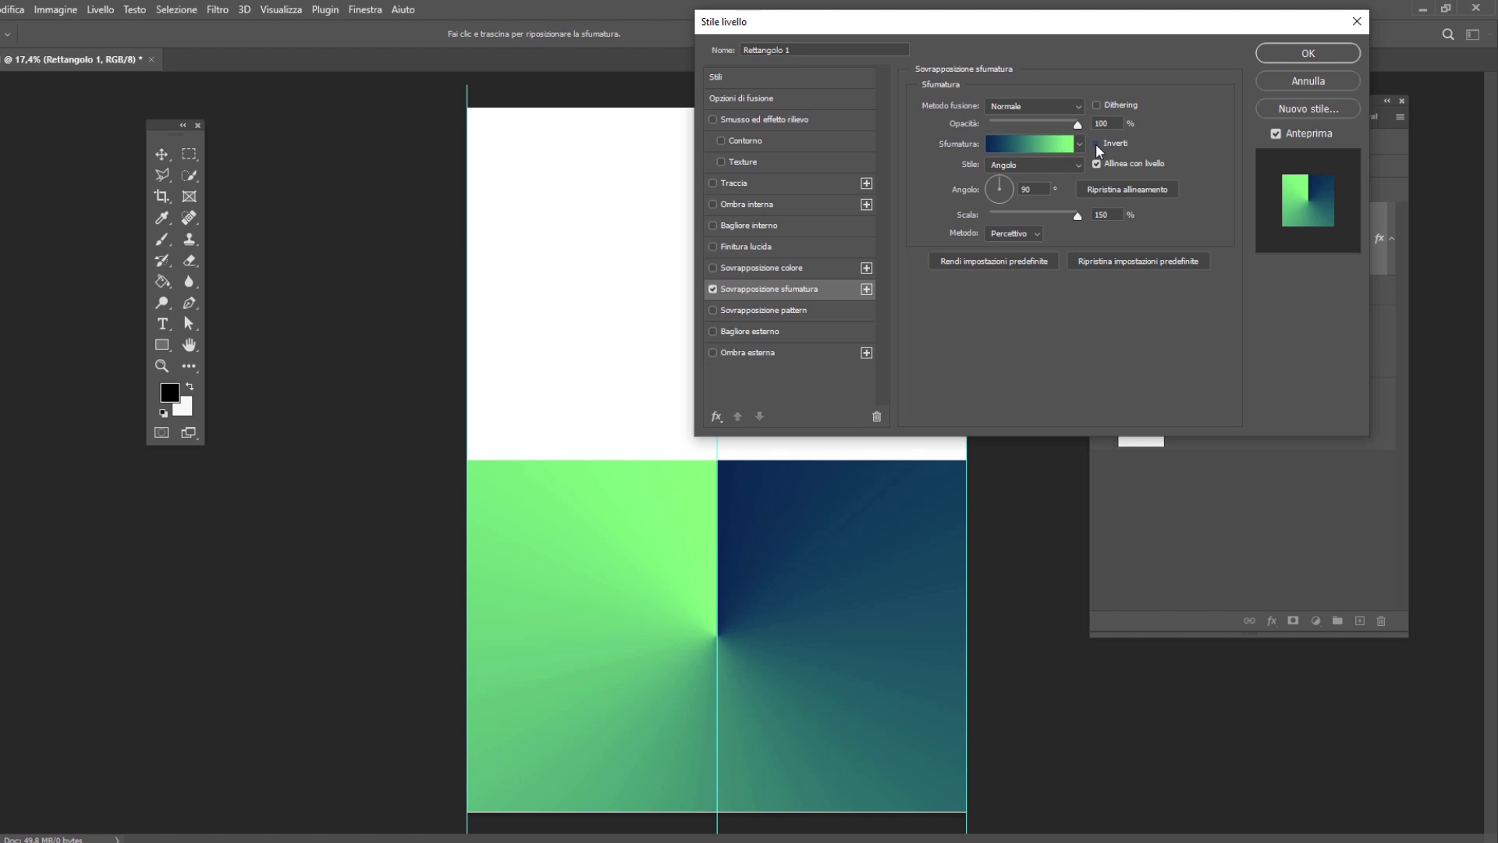
left_click(1095, 143)
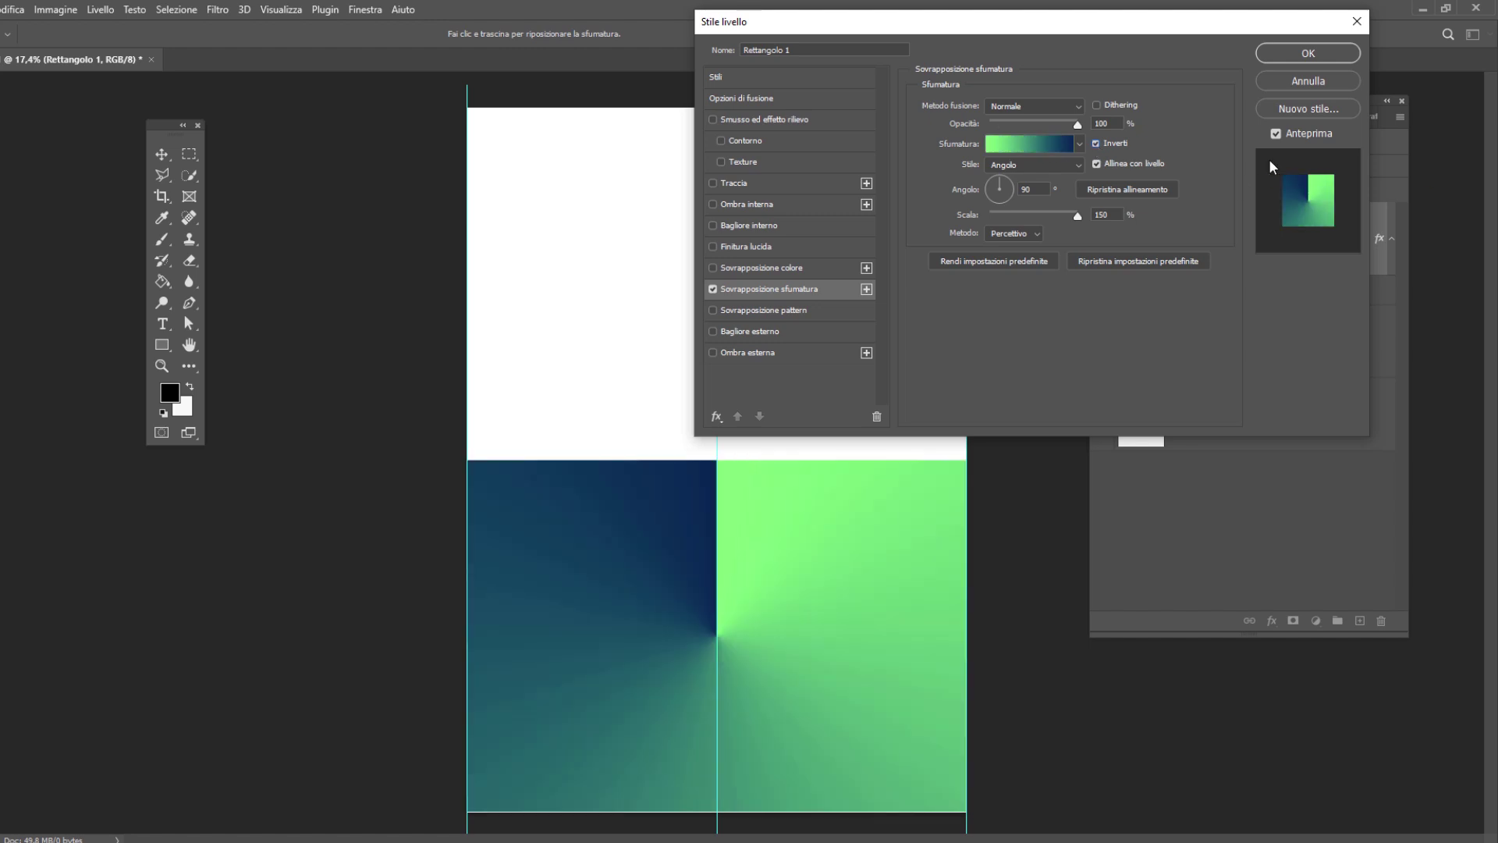
left_click(1330, 54)
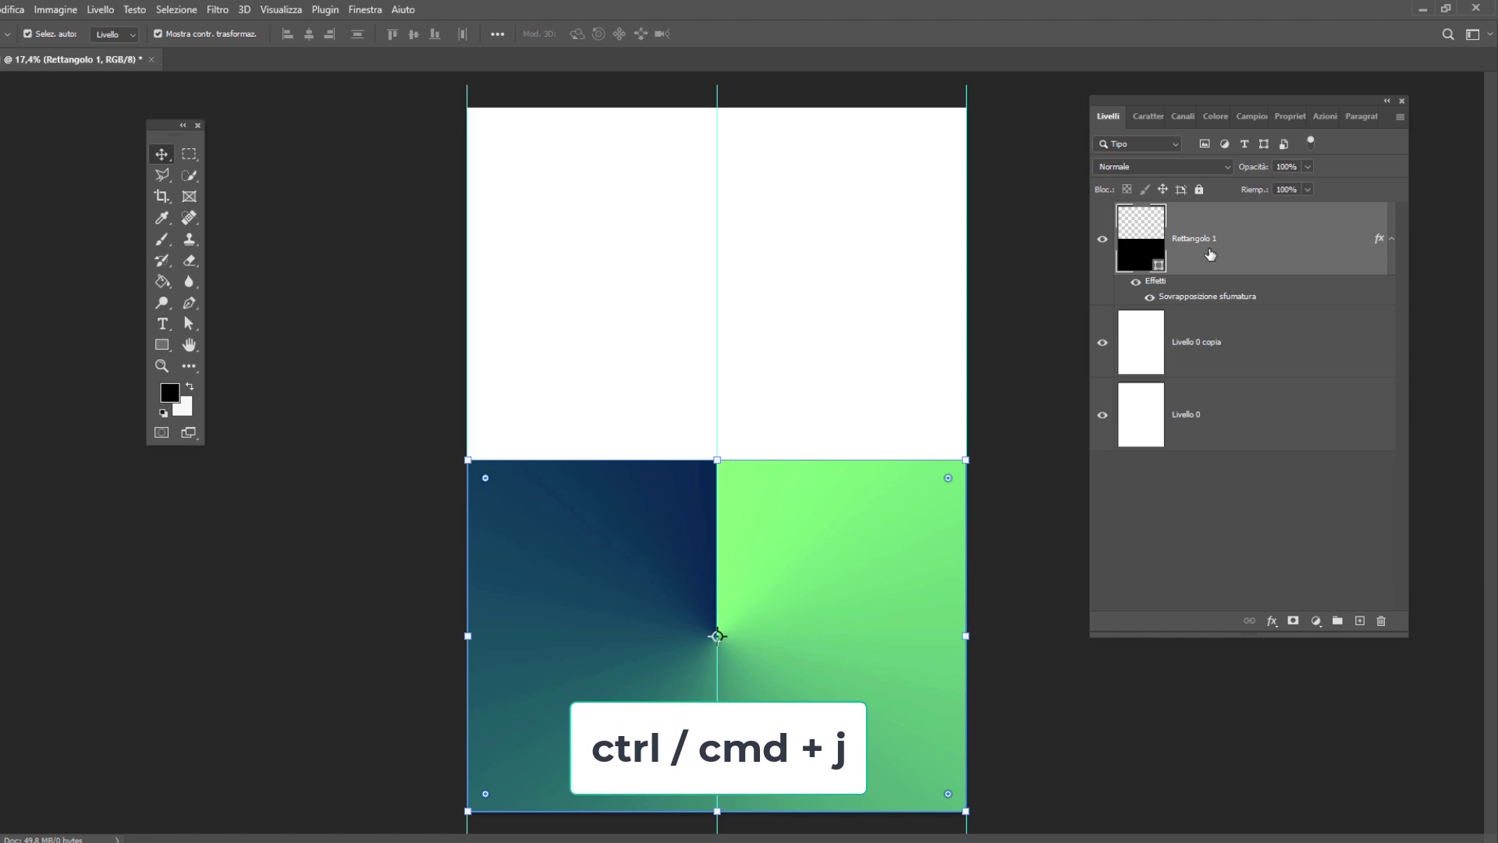
Duplicate the gradient rectangle and move and transform the copy to fill the top half.
mouse_move(1209, 254)
left_mouse_down()
mouse_move(1339, 492)
mouse_move(1359, 620)
left_mouse_up()
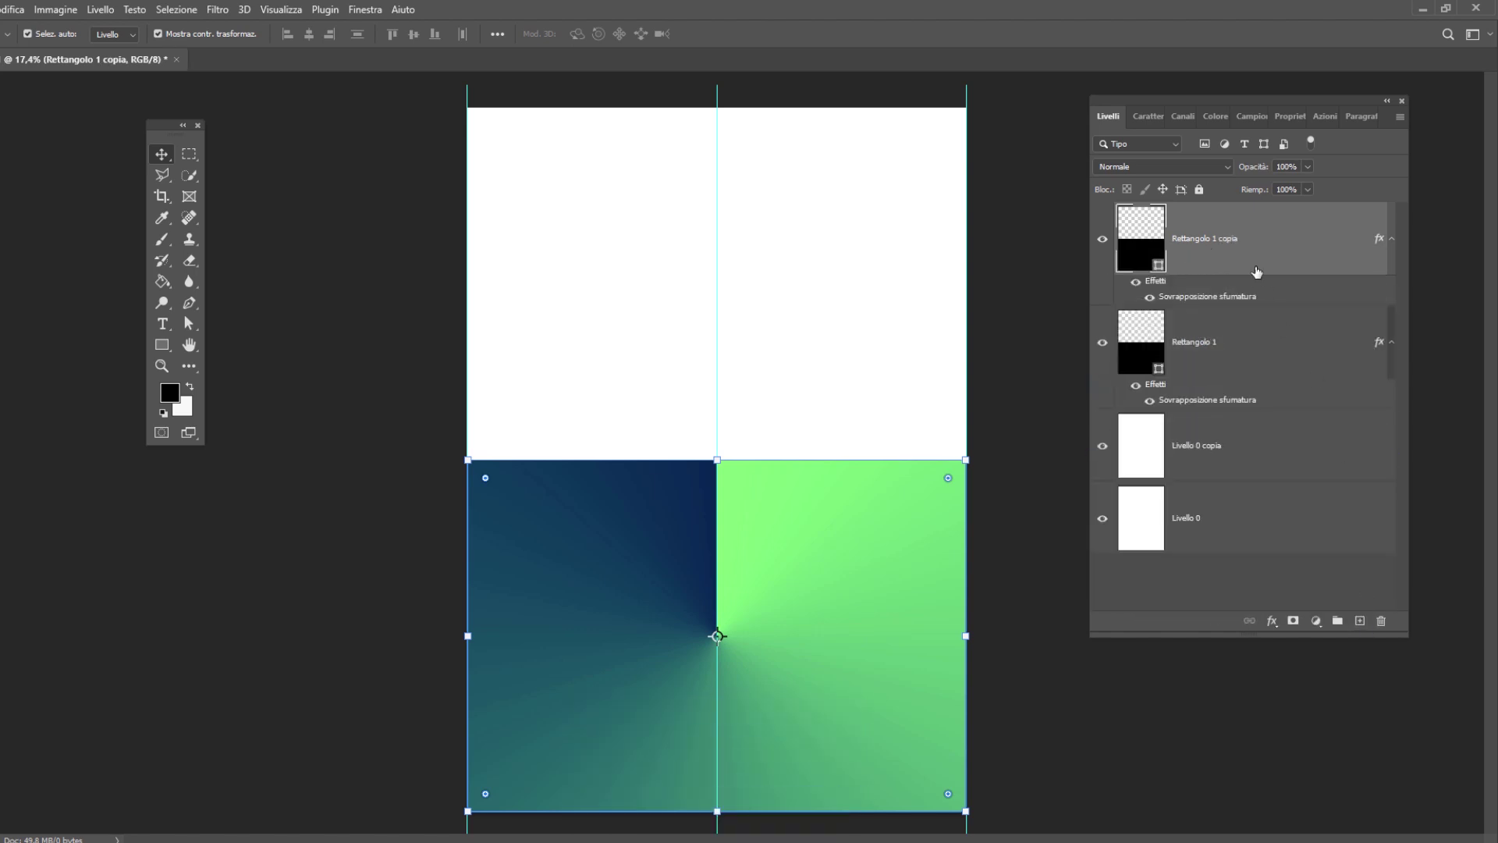
mouse_move(883, 568)
left_mouse_down()
mouse_move(866, 297)
mouse_move(883, 216)
left_mouse_up()
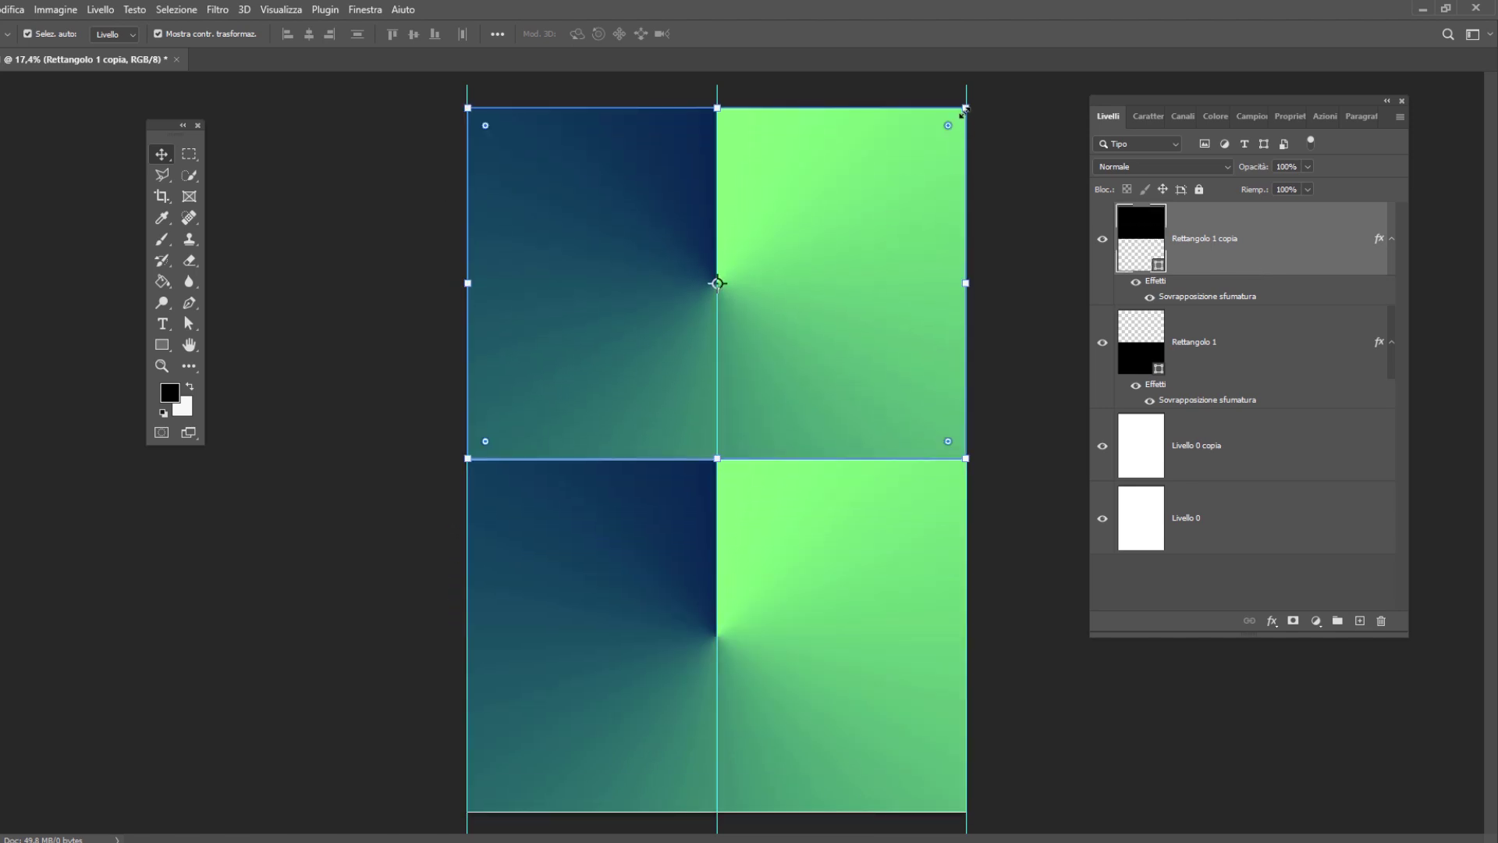
left_click(965, 111)
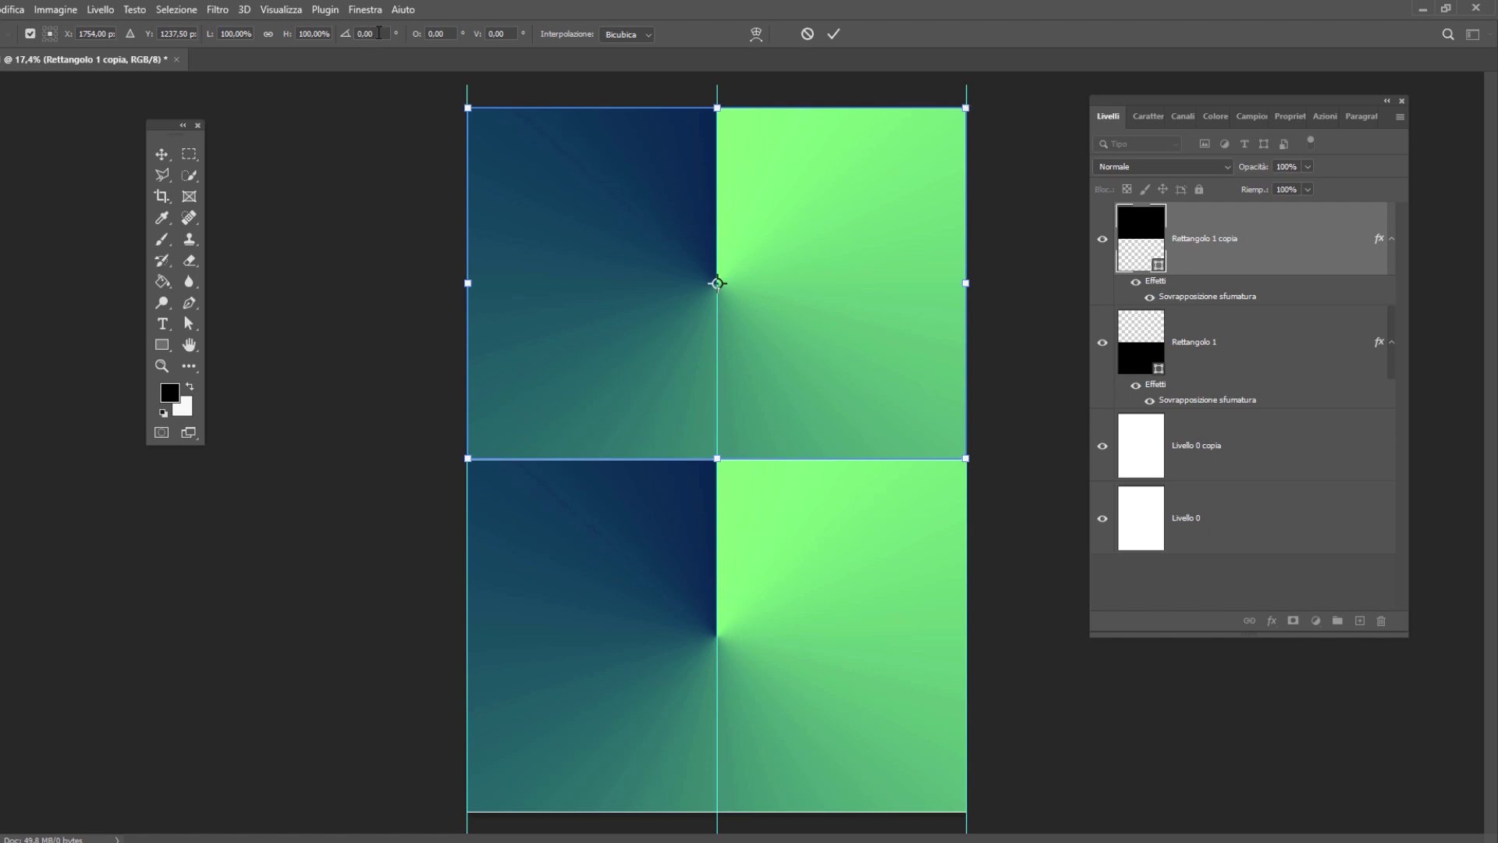
left_click(365, 34)
left_click(834, 34)
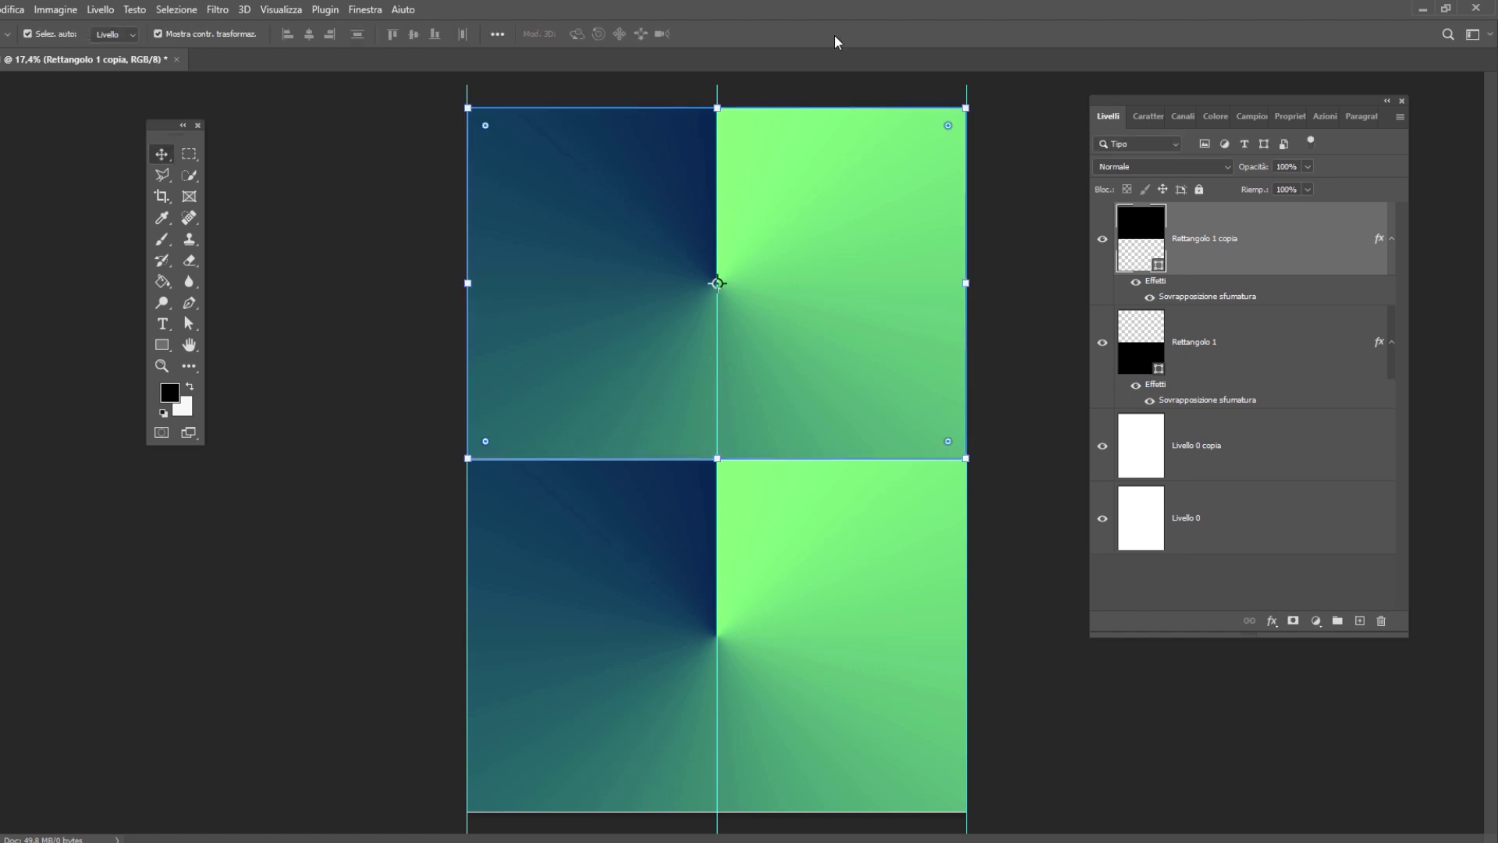
Set the top copy's gradient overlay angle to -90 with Reverse unchecked.
double_click(1195, 303)
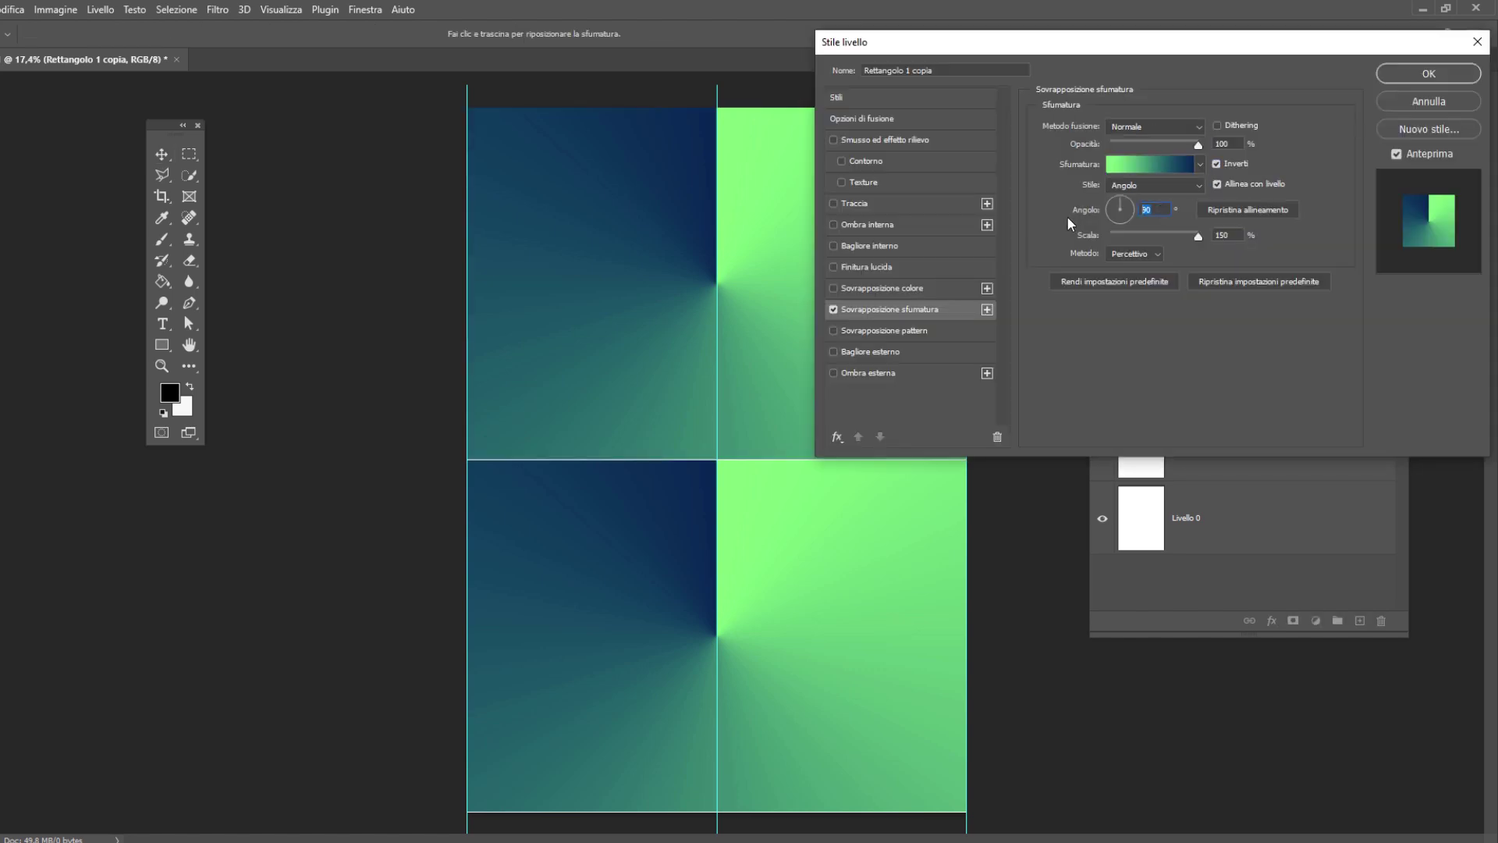
type("-90")
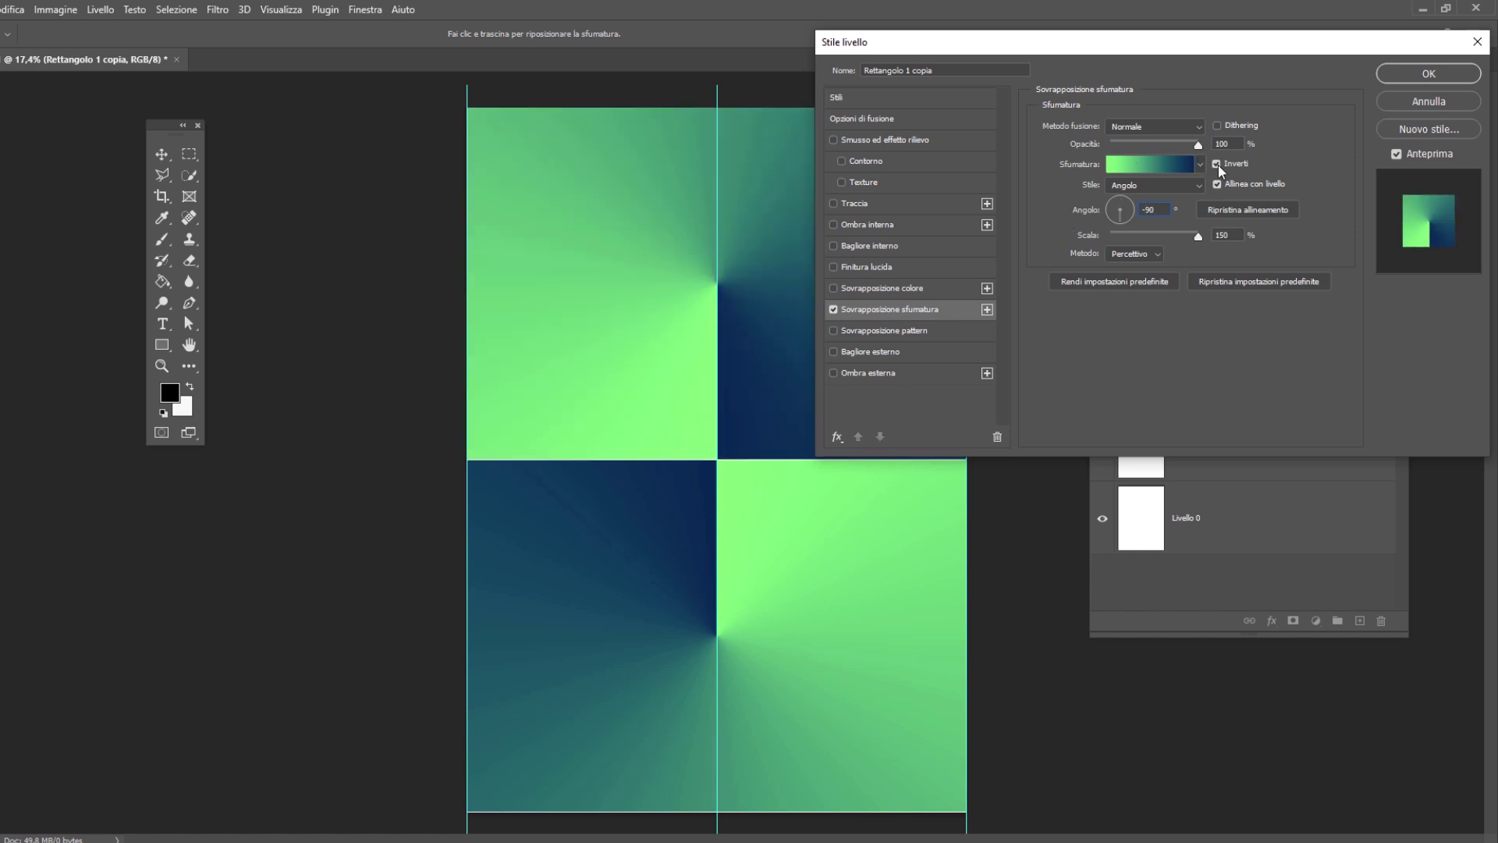
left_click(1217, 164)
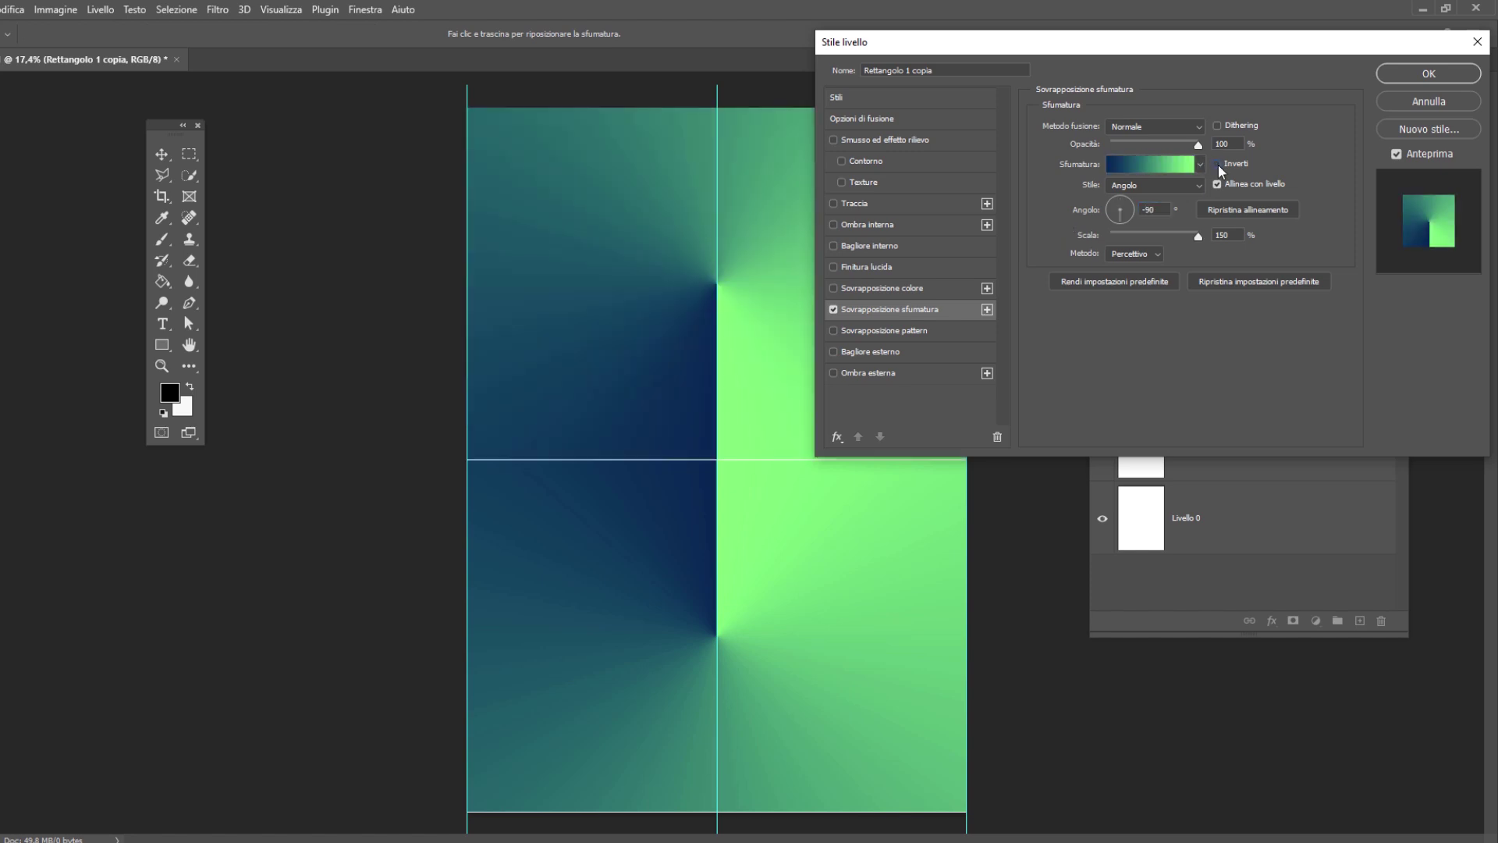
left_click(1422, 78)
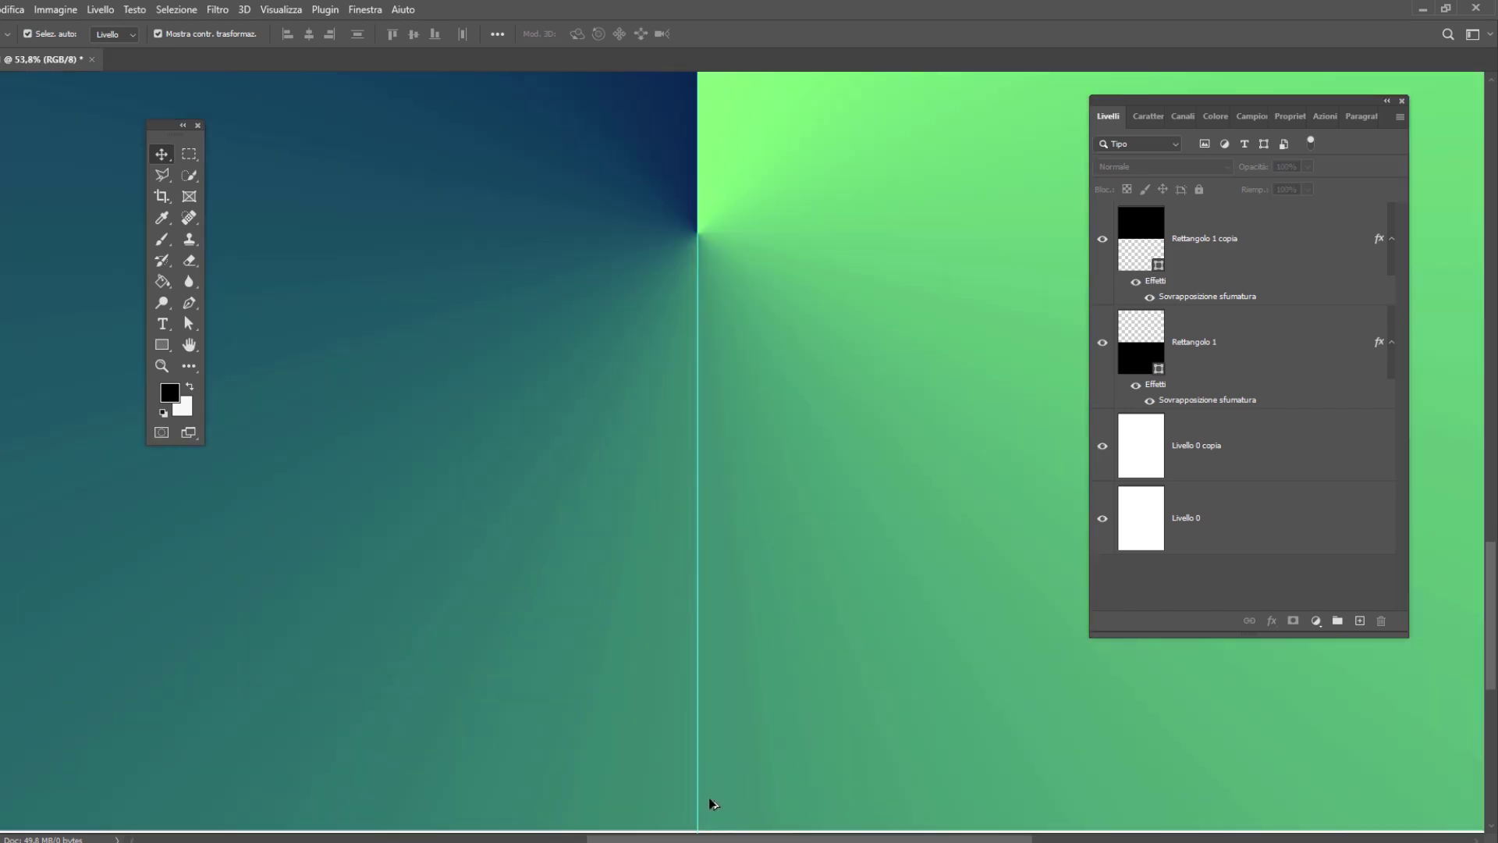
Stretch Rettangolo 1 slightly past the left, right and bottom canvas edges.
scroll(741, 816, "up", 5)
scroll(709, 792, "down", 5)
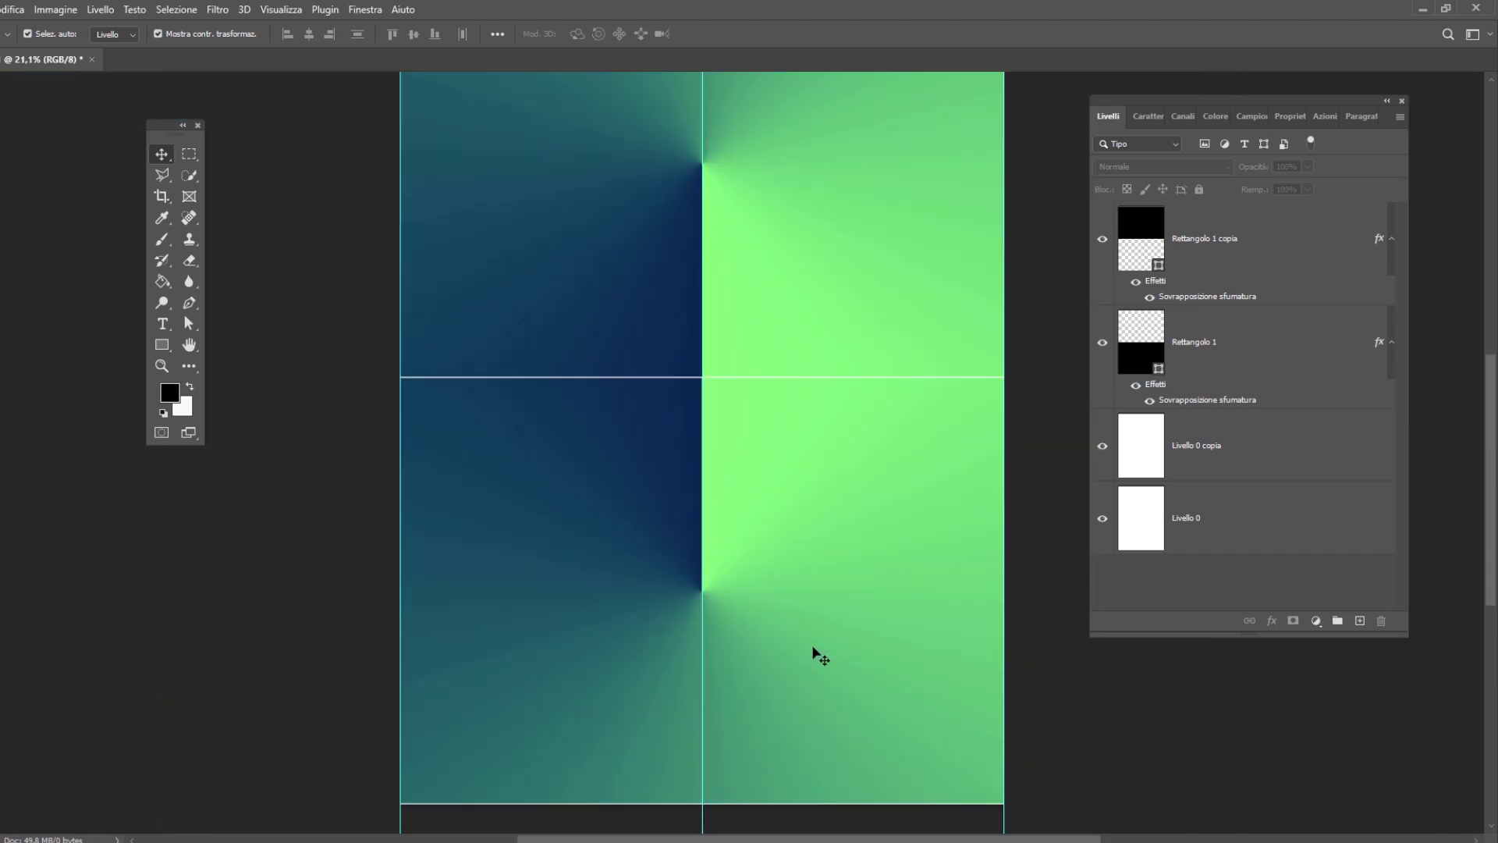
left_click(829, 500)
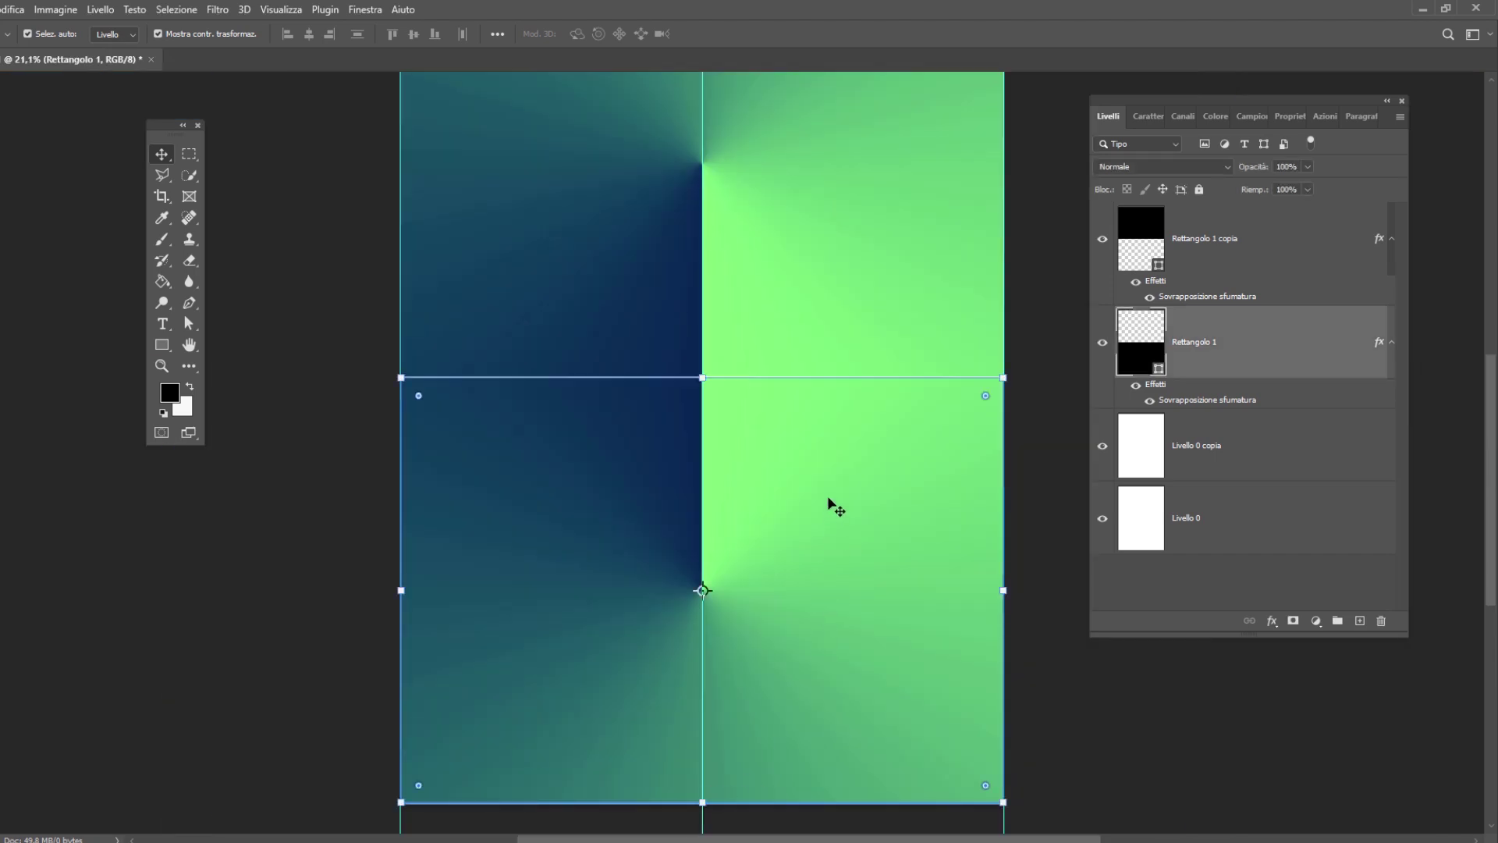
left_click(1002, 591)
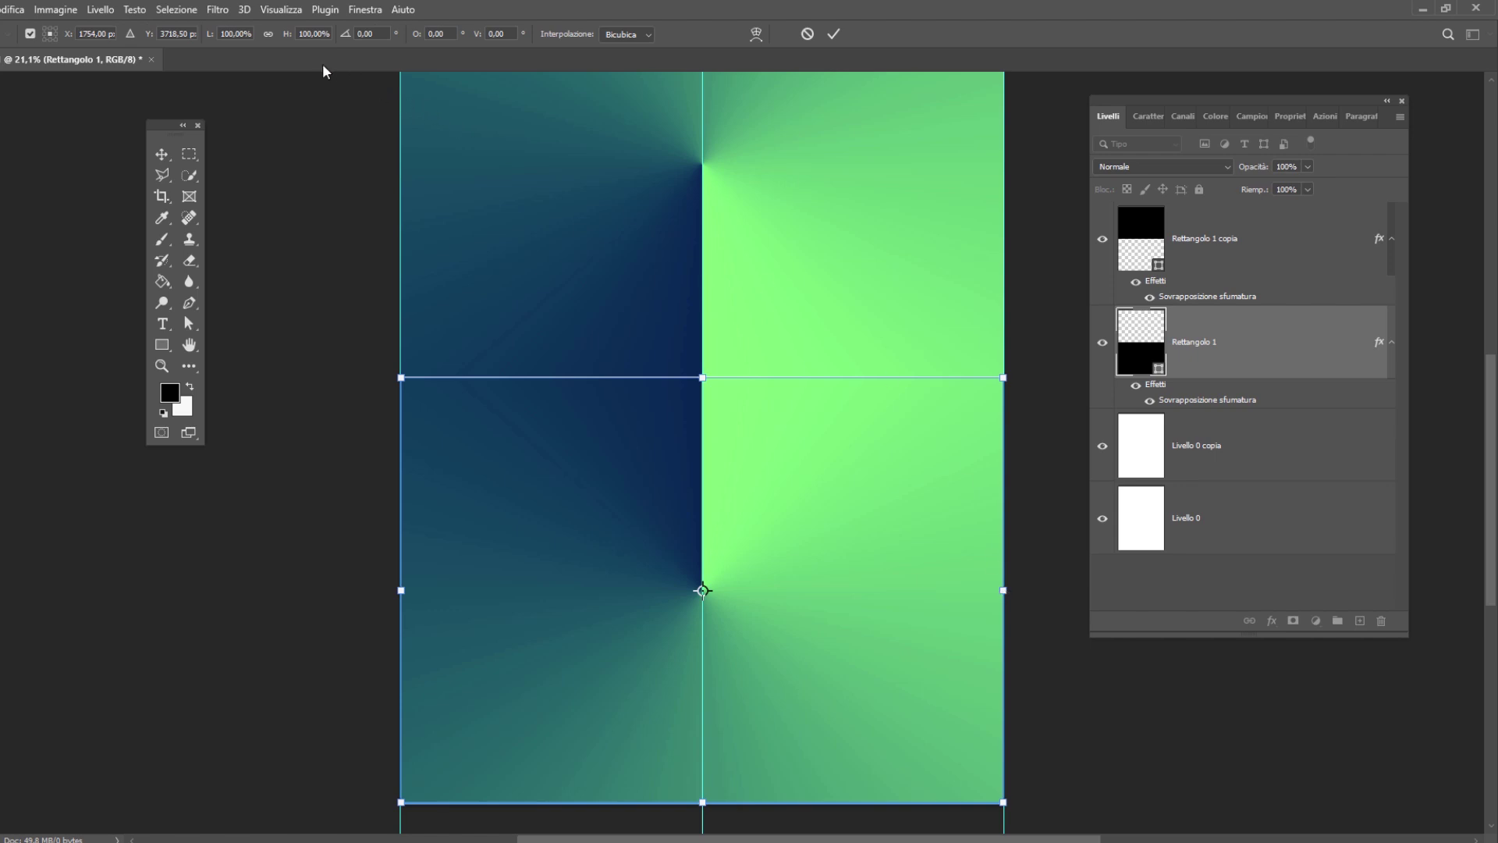
left_click(269, 35)
left_click_drag(1014, 597, 1026, 597)
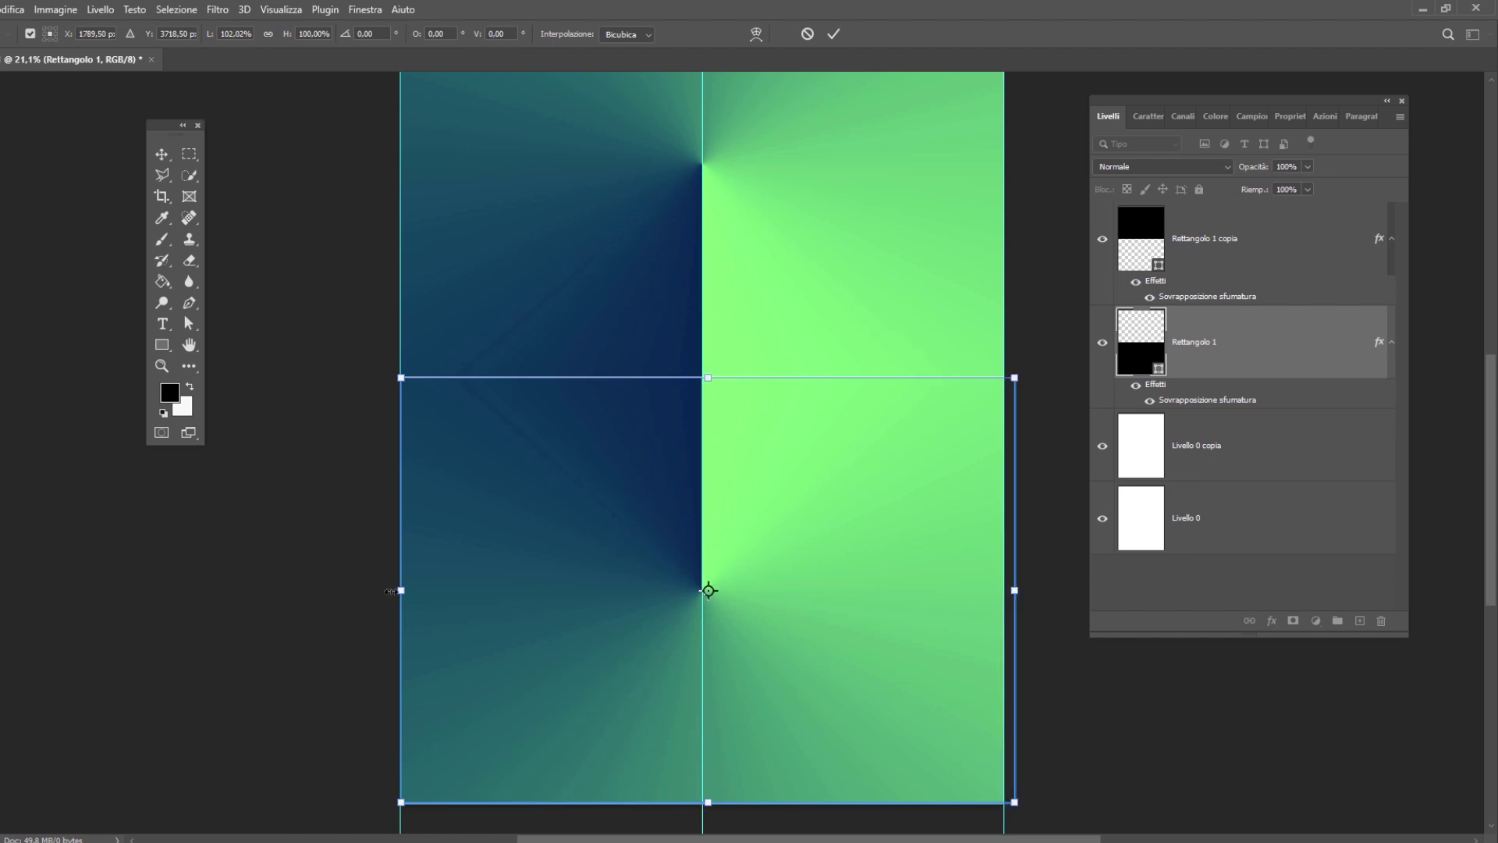
left_click_drag(401, 591, 390, 590)
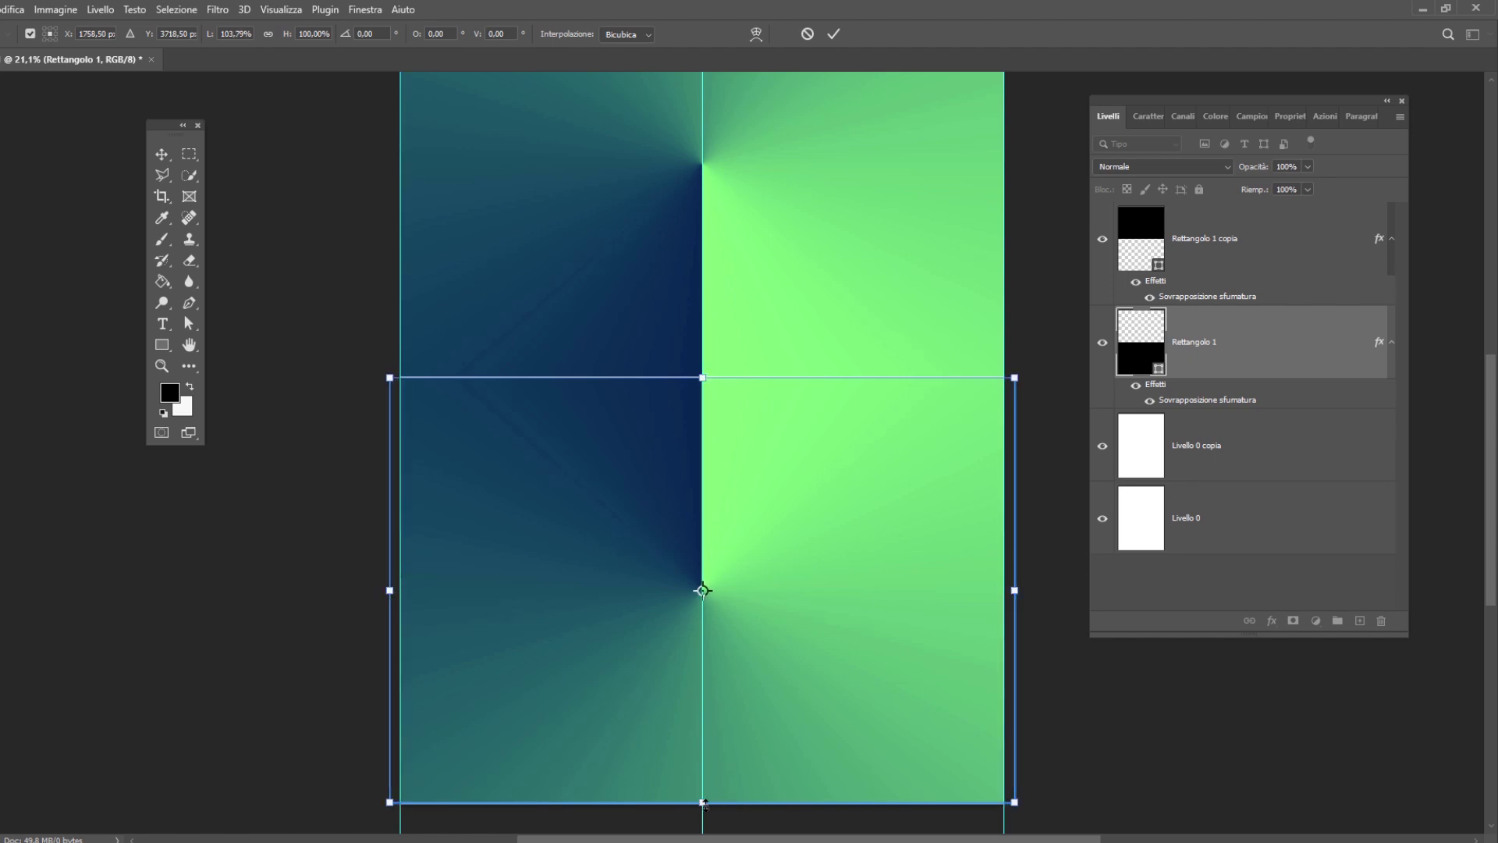
left_click_drag(704, 802, 705, 813)
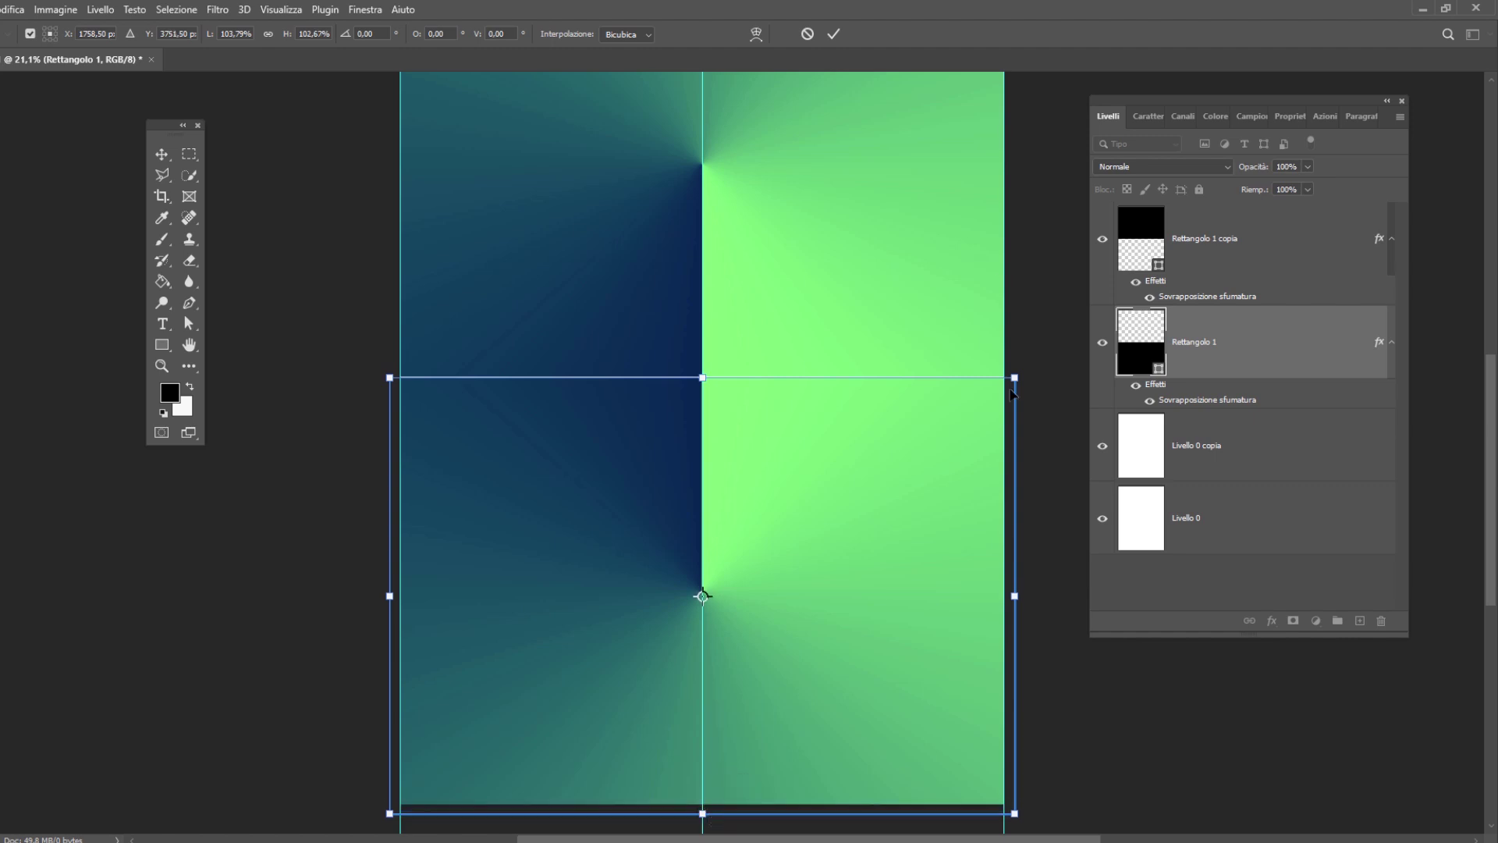
left_click(833, 35)
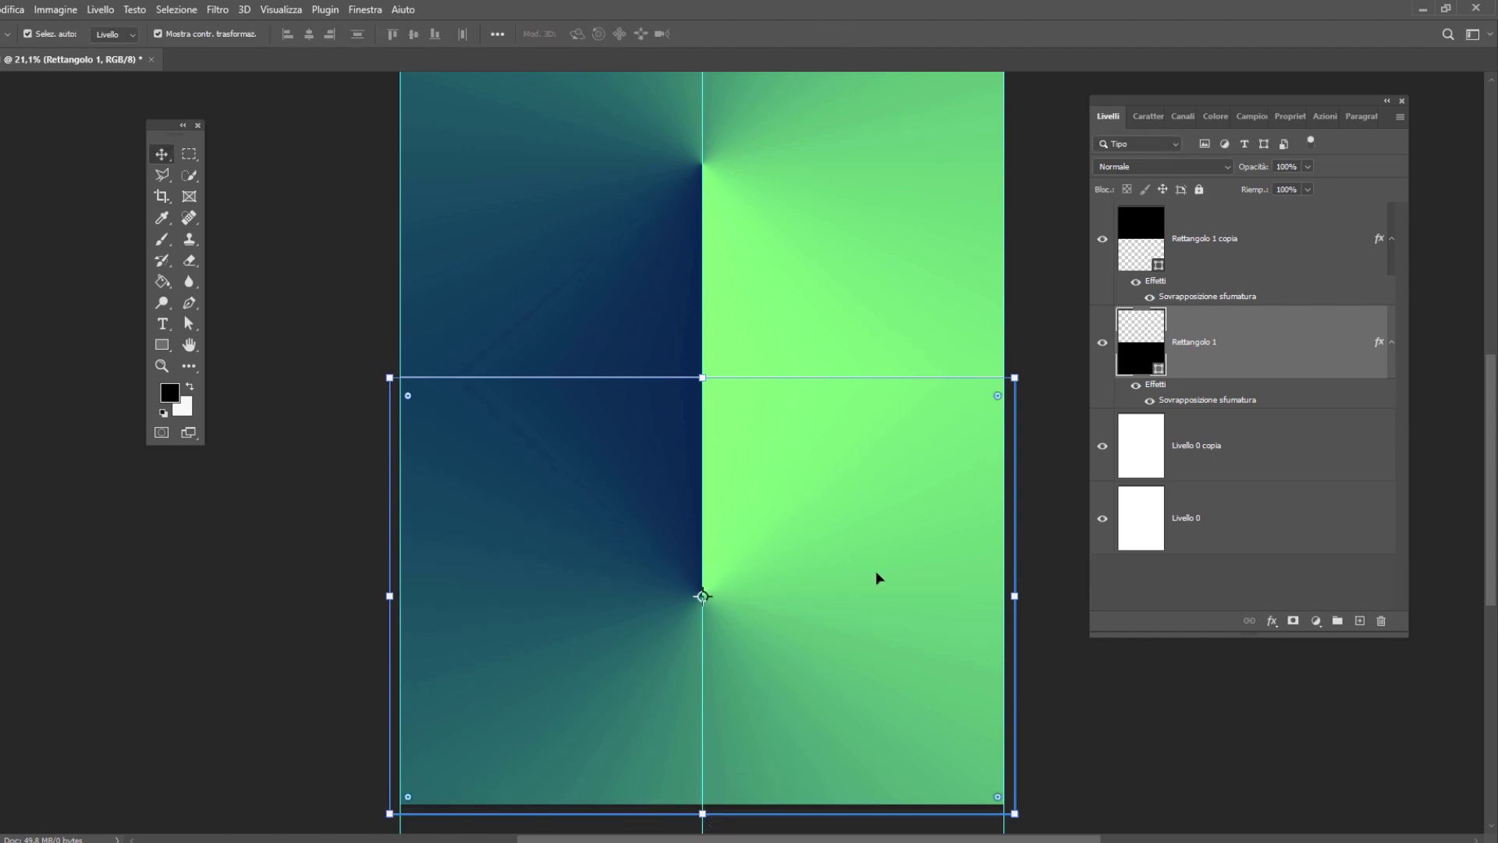
Widen the upper gradient half slightly past both side edges of the canvas.
left_click(917, 307)
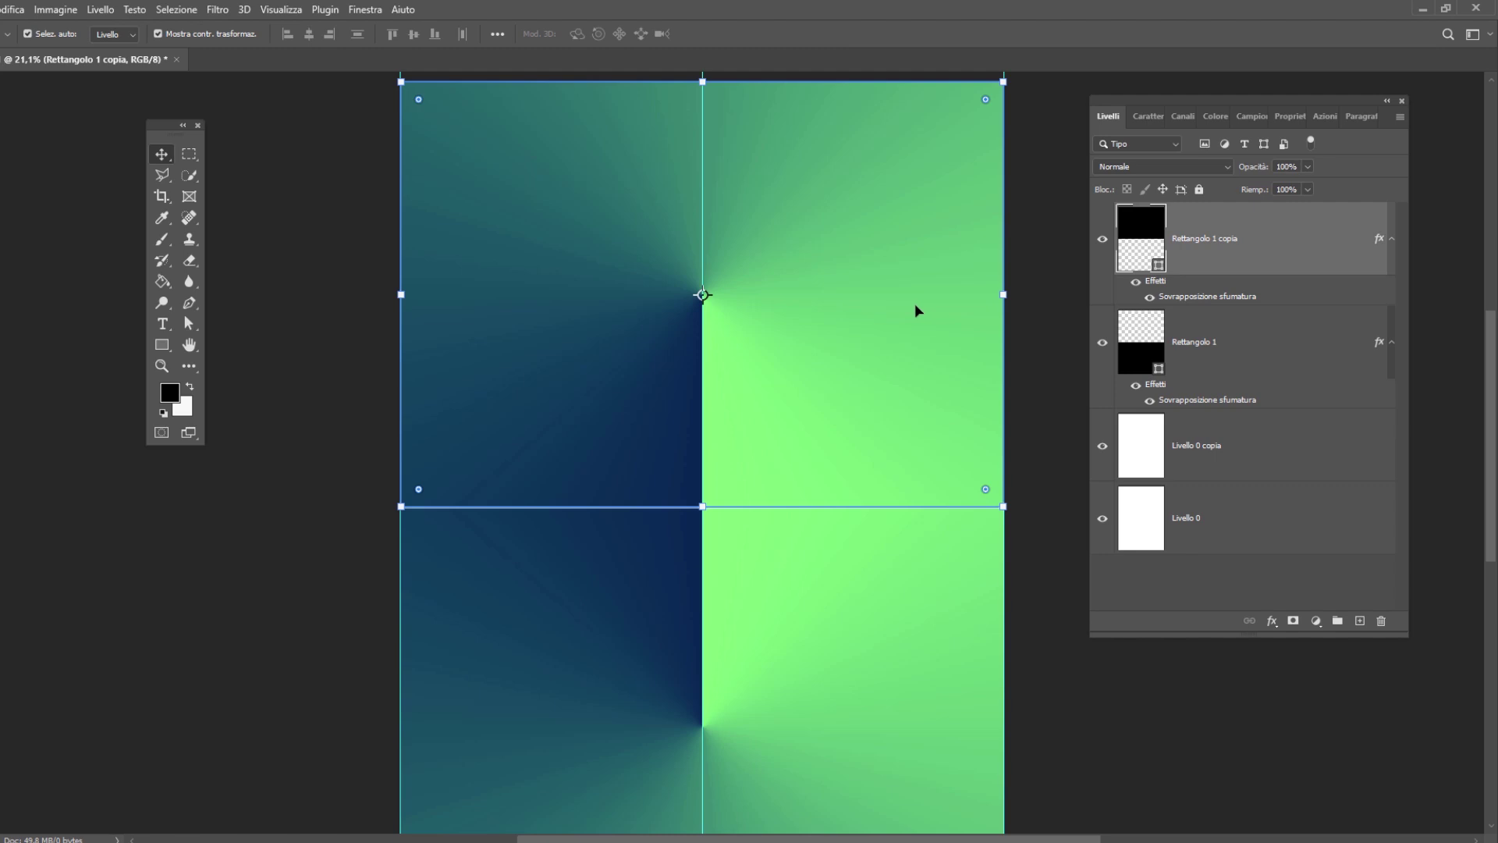
left_click_drag(1003, 295, 1014, 296)
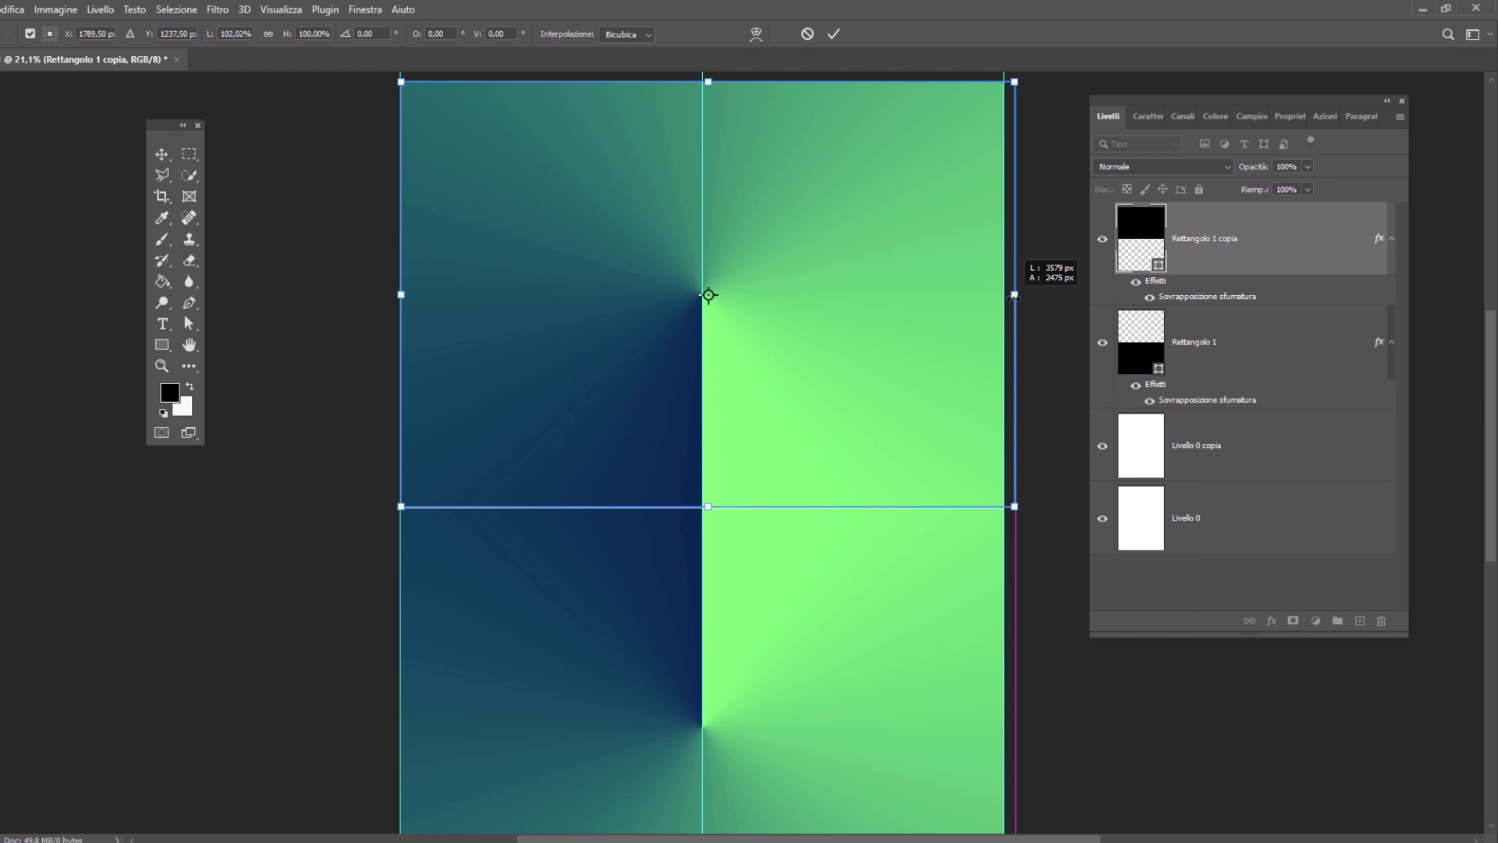
left_click_drag(401, 295, 394, 299)
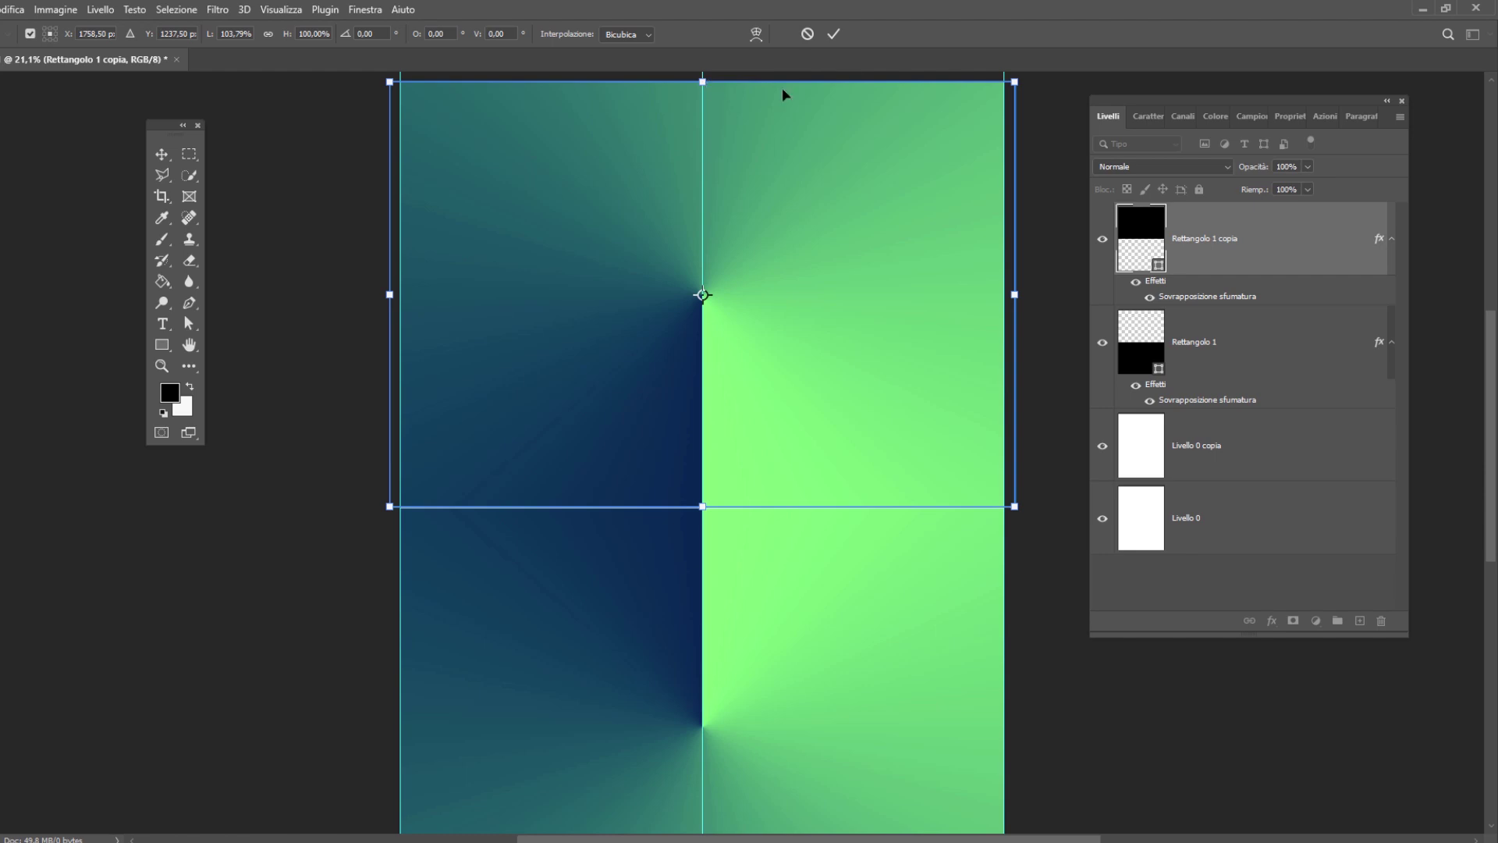
left_click(833, 34)
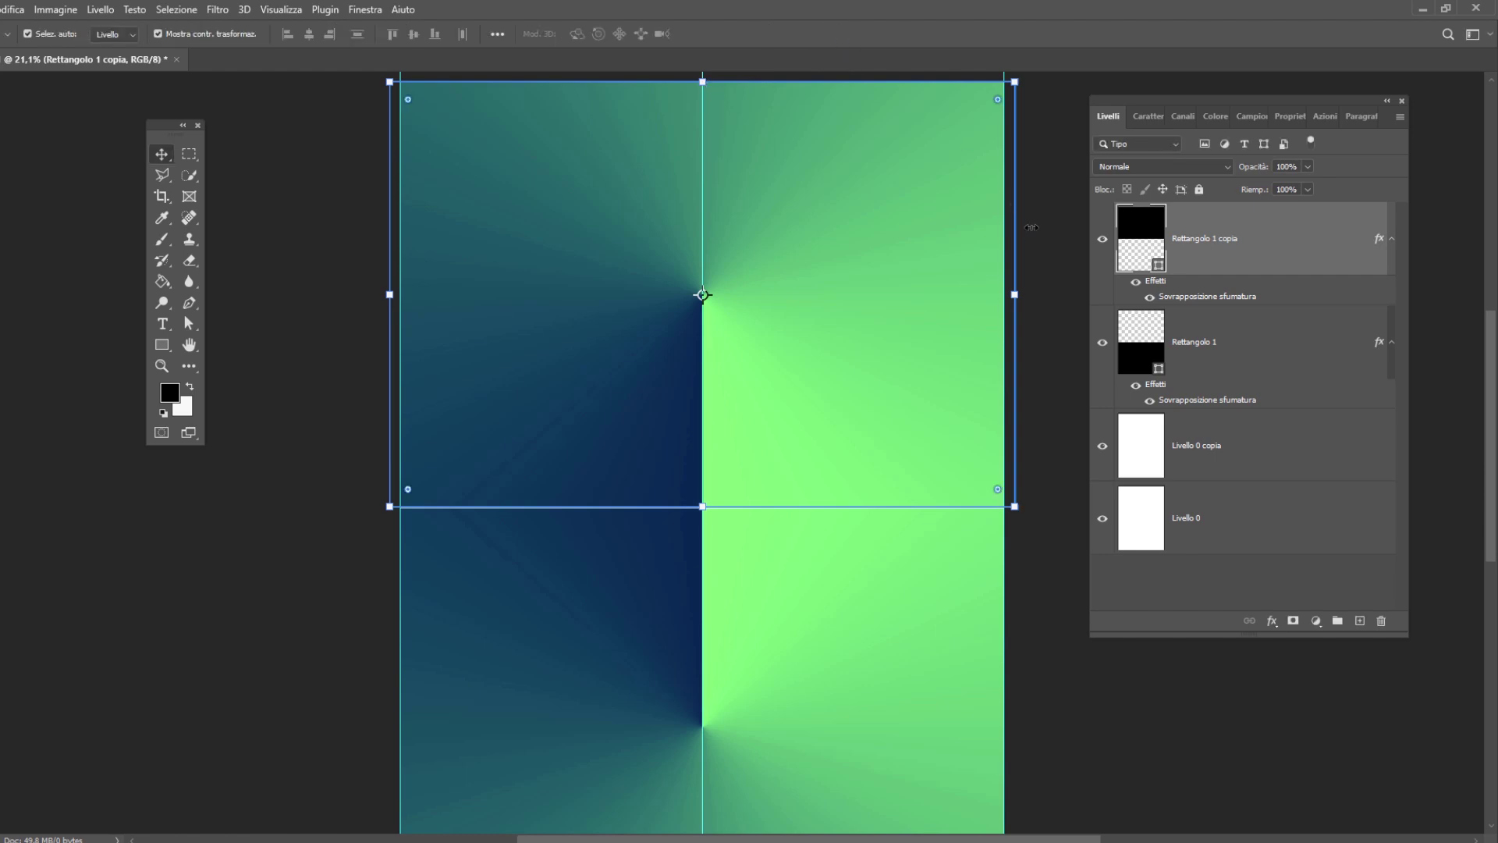
Nudge the lower gradient half up two pixels to close the seam.
left_click(1163, 339)
scroll(913, 565, "down", 3)
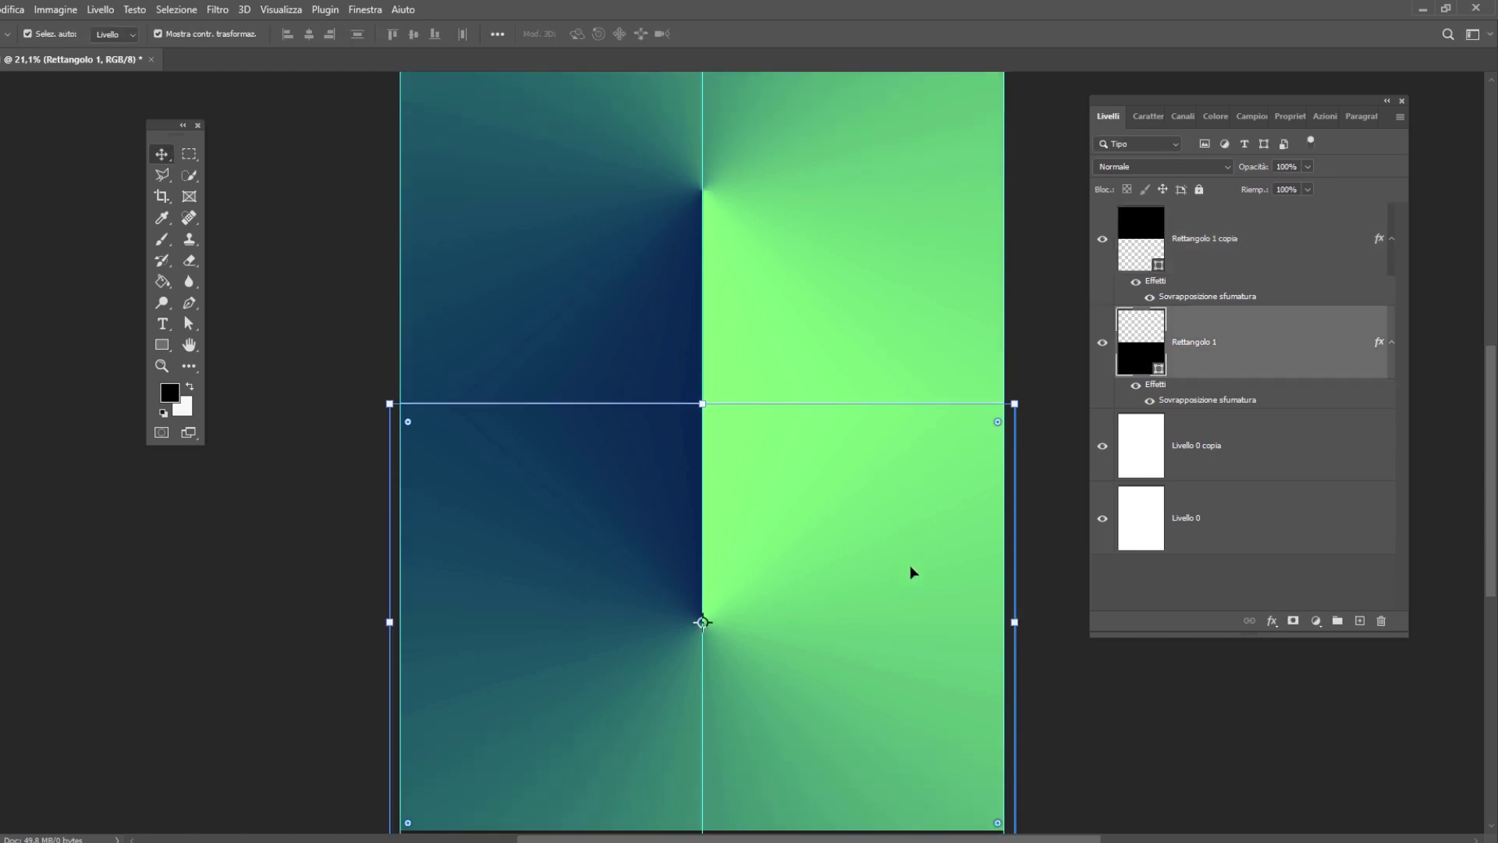
scroll(909, 565, "down", 2)
key("Up")
key("Up")
key("Up")
key("Up")
key("Up")
key("Up")
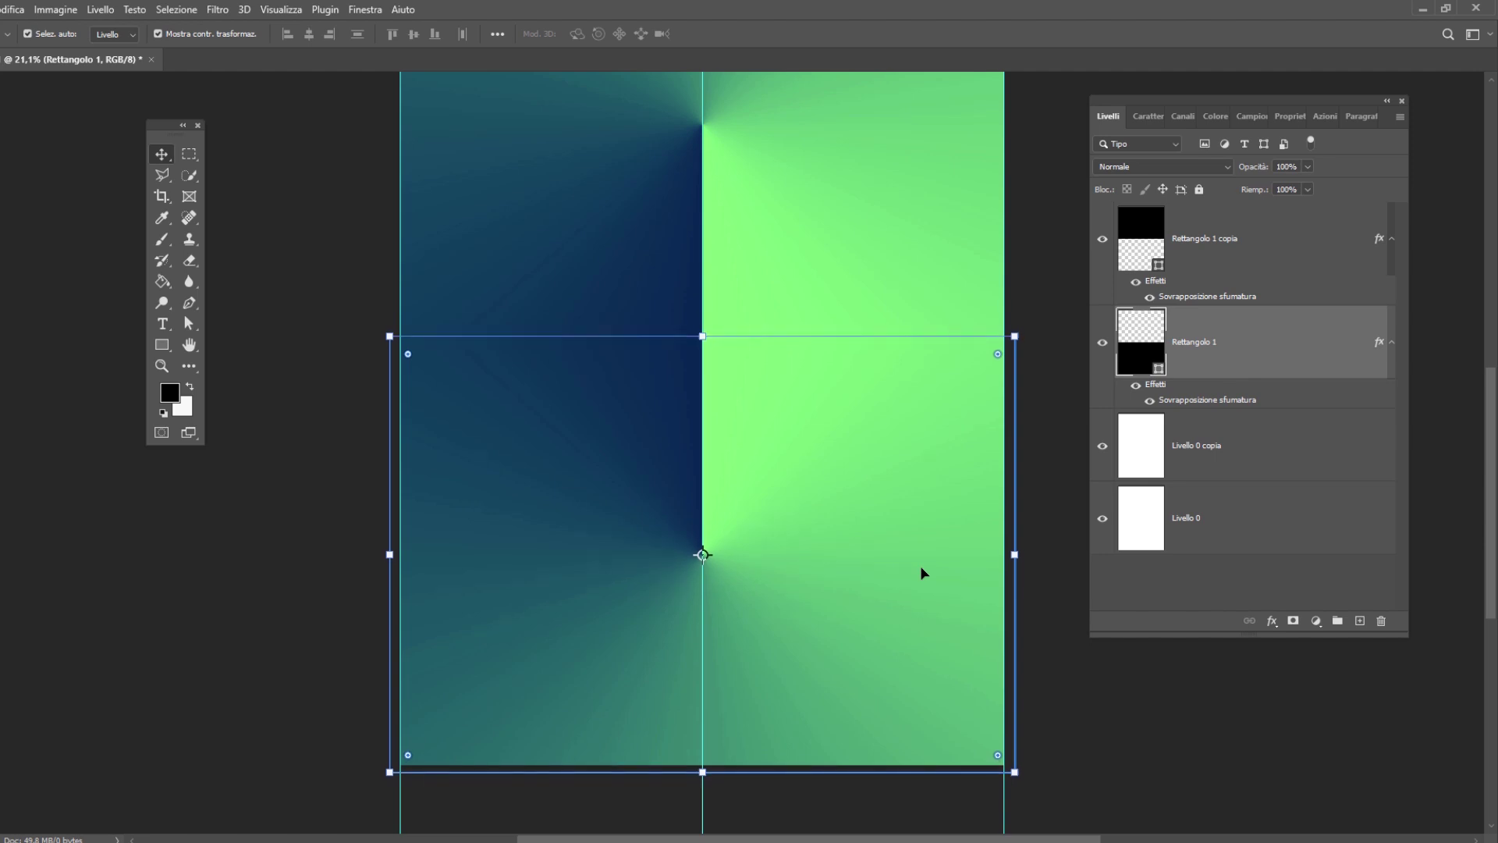
key("Up")
key("Up")
key("Up")
key("Up")
key("Up")
key("Up")
key("Up")
key("Up")
key("Up")
key("Up")
key("Up")
key("Up")
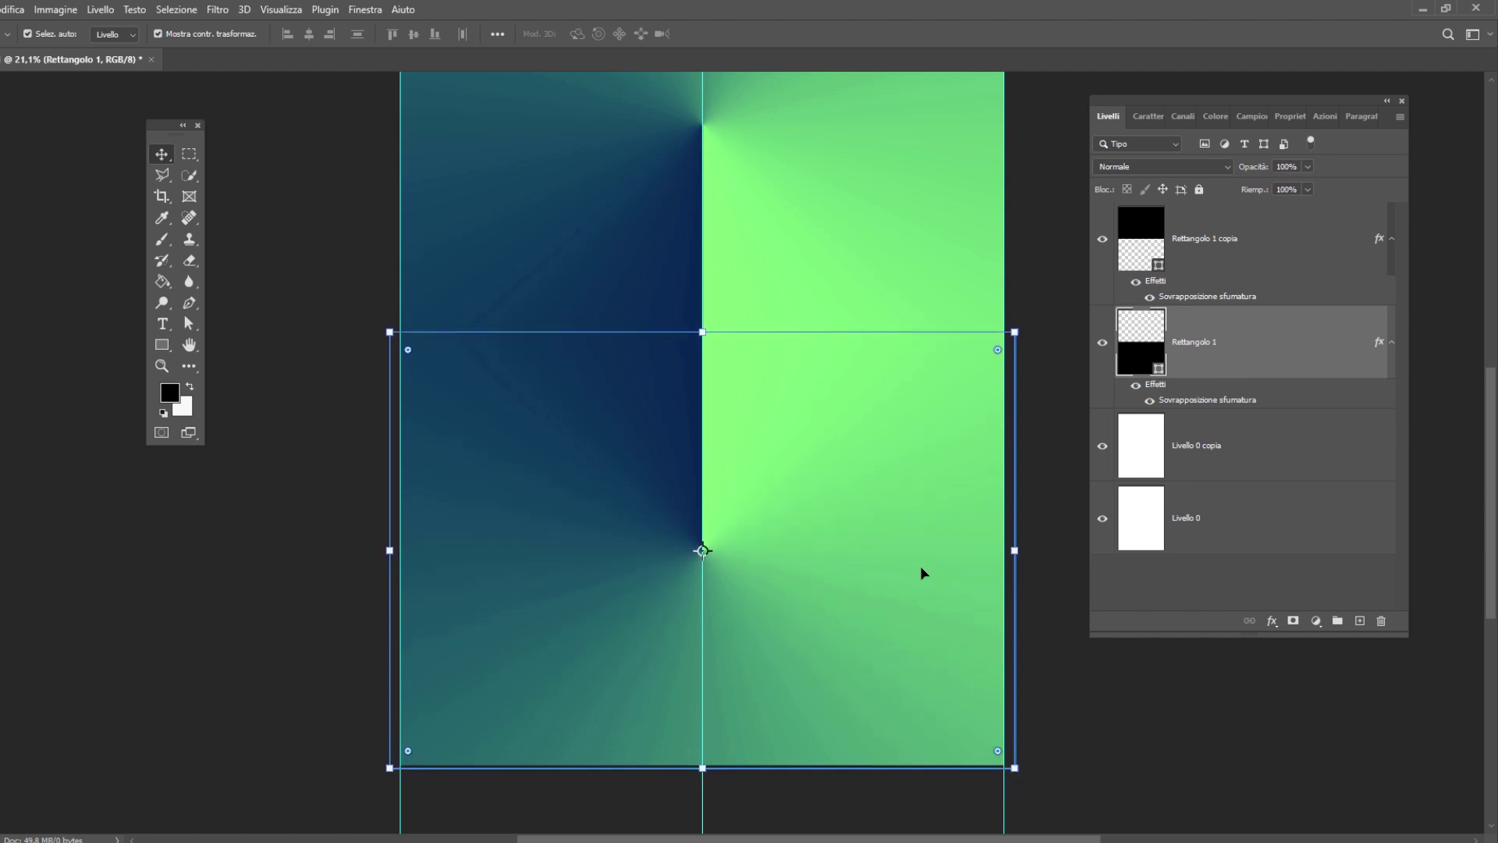
key("m")
scroll(719, 451, "up", 5)
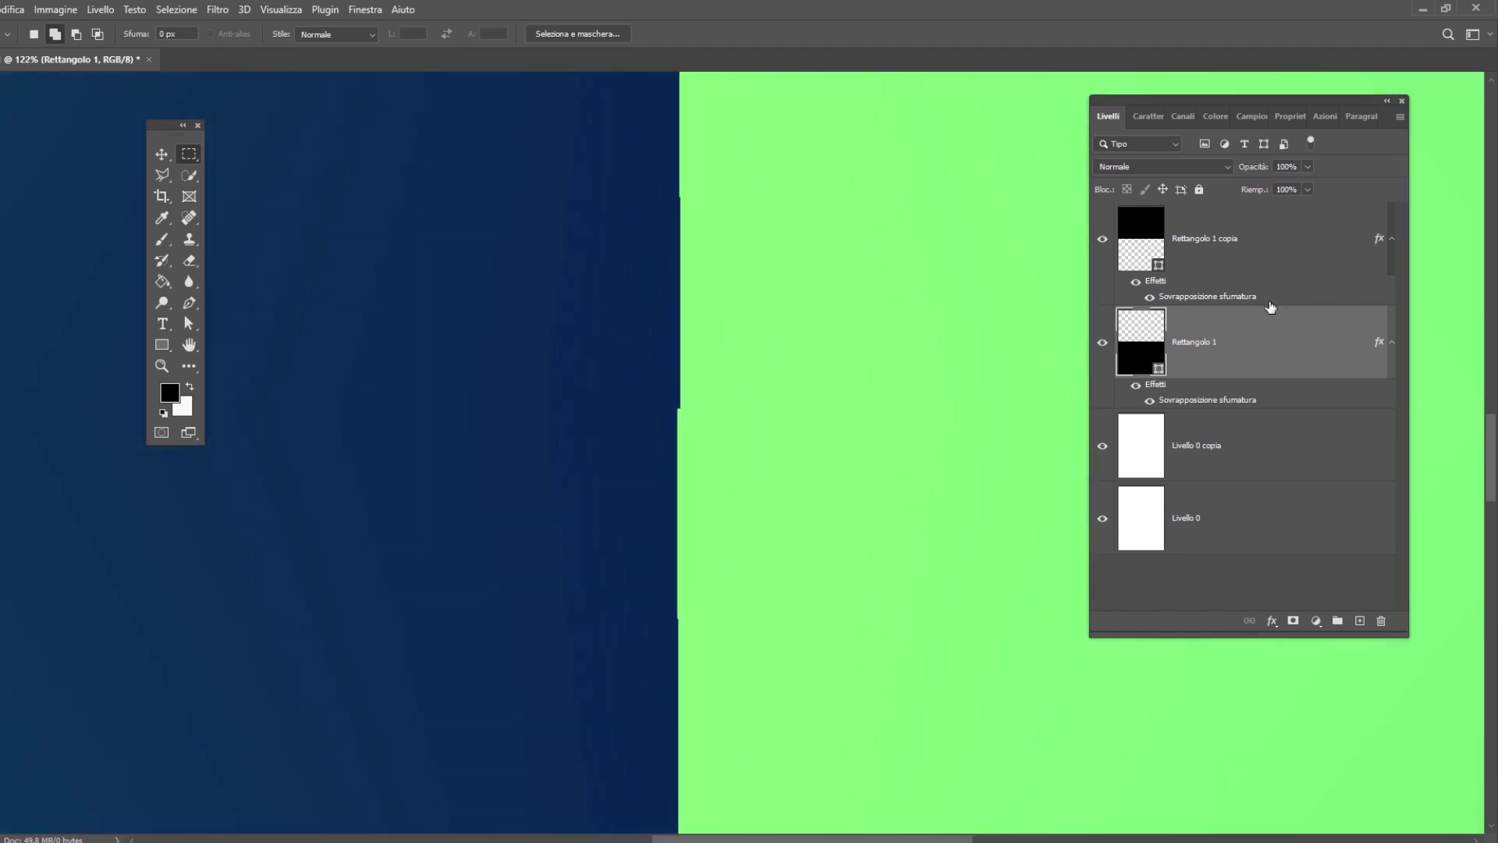
Return to the Move tool, zoom out to the whole poster, and disable Auto-Select.
left_click(161, 155)
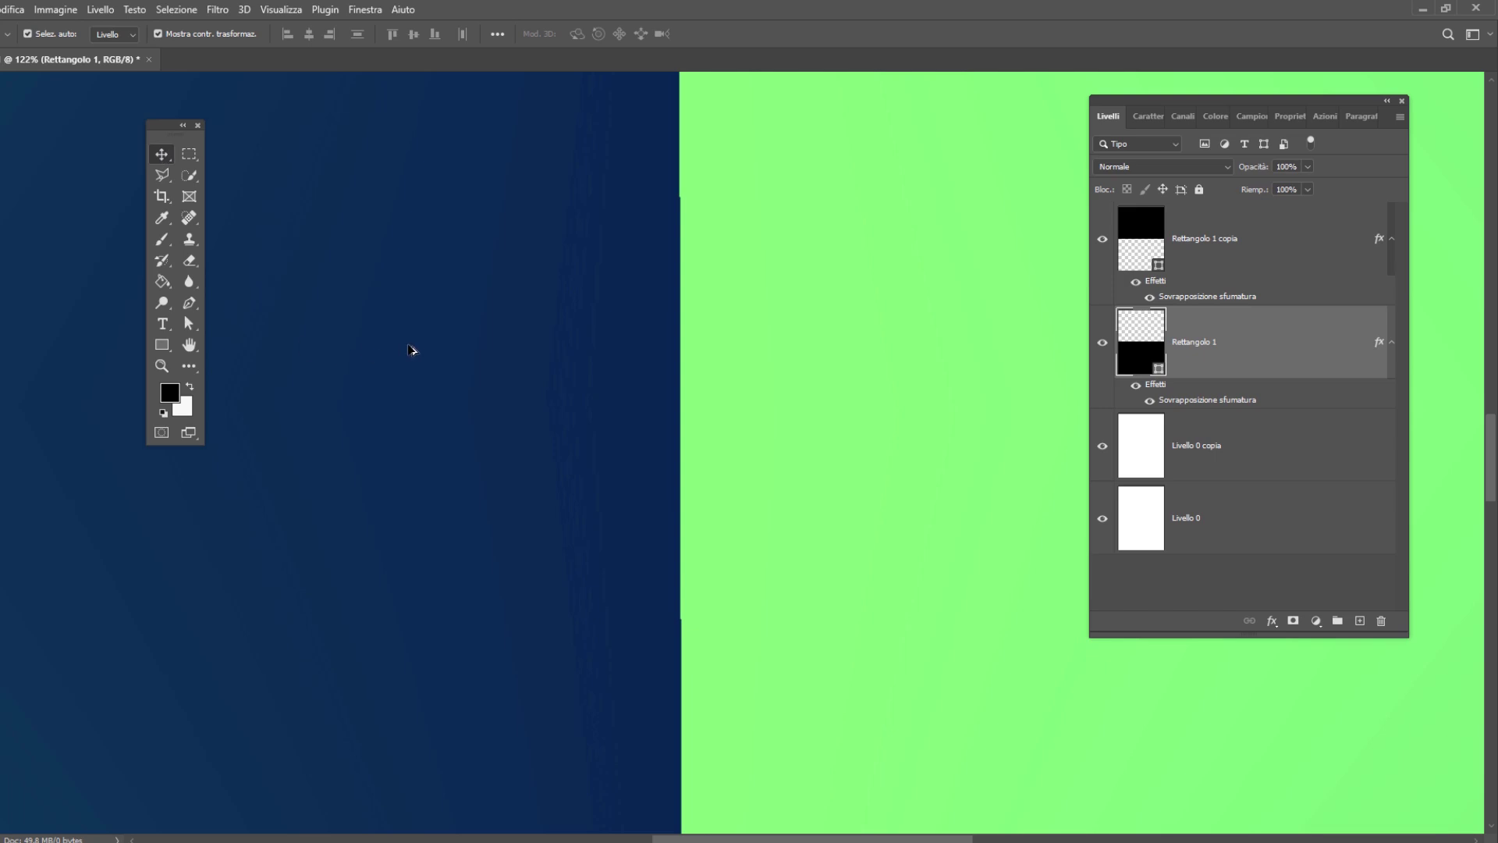
scroll(998, 458, "down", 6)
scroll(998, 452, "up", 1)
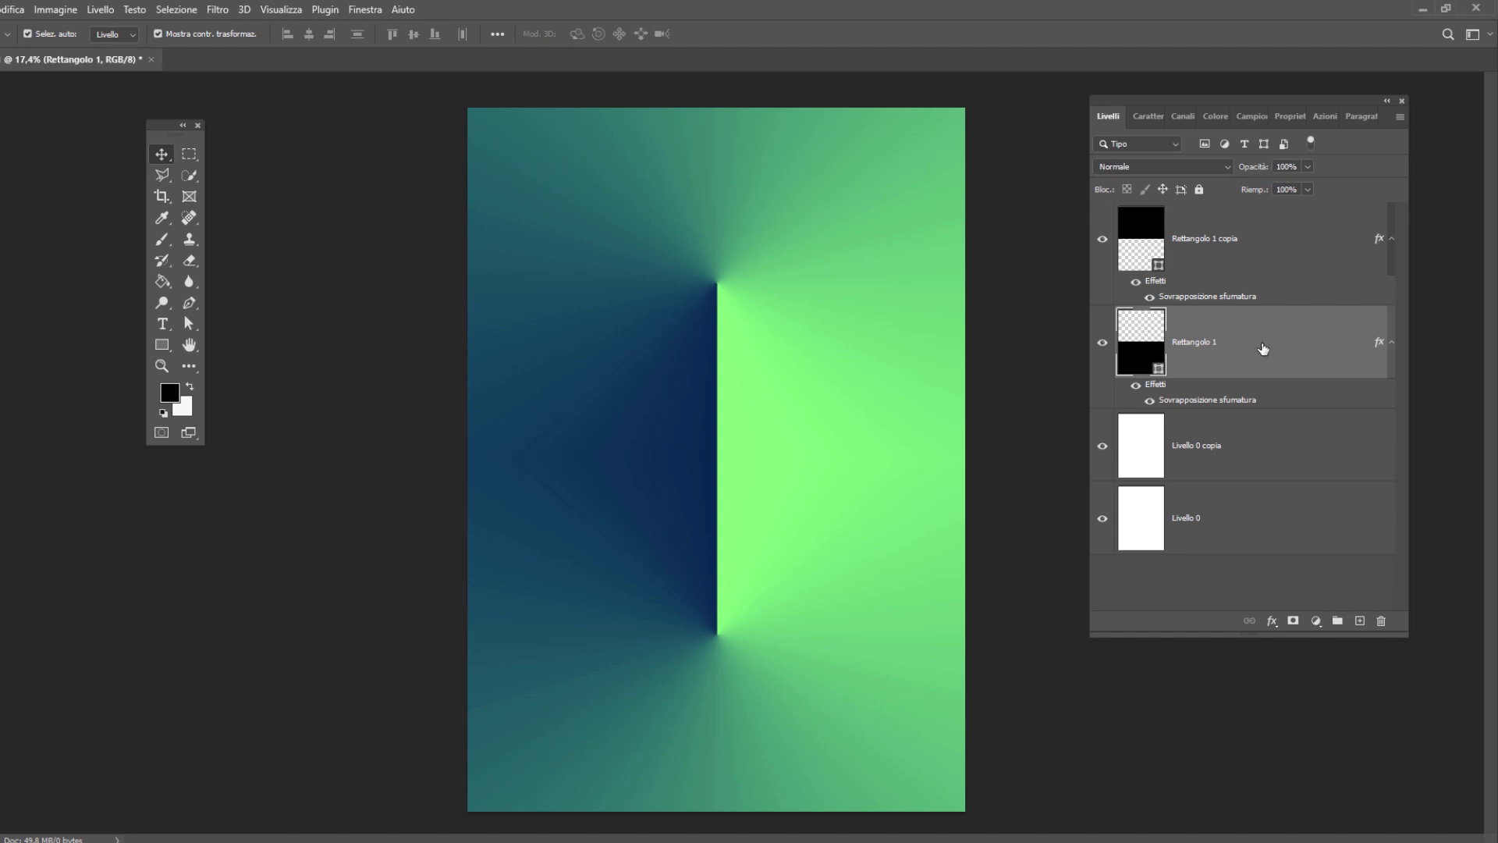
key("ctrl")
Convert Rettangolo 1 and Rettangolo 1 copia together into one smart object.
left_click(1224, 244, "ctrl")
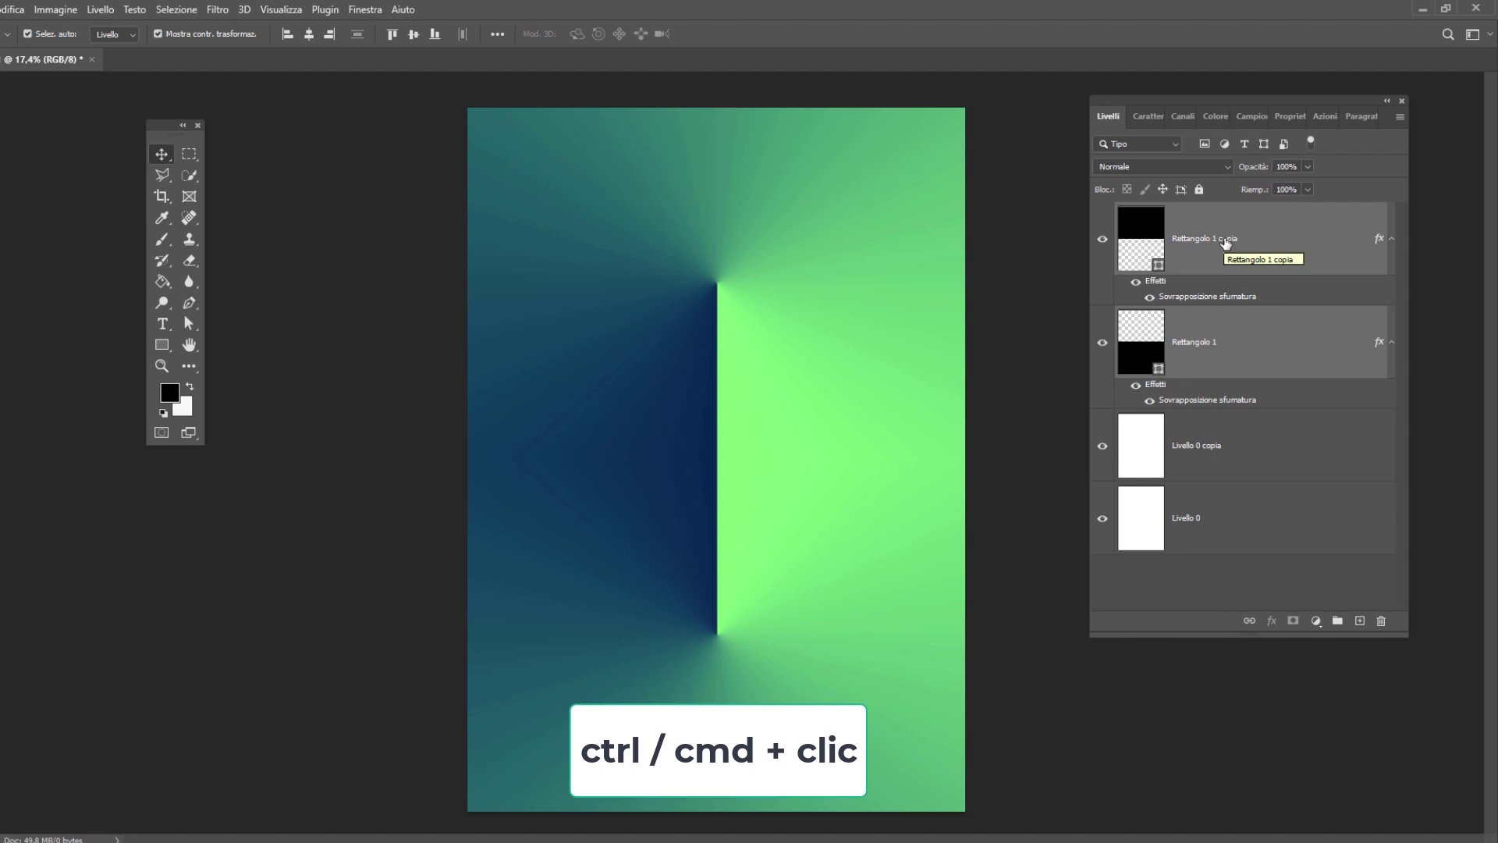
right_click(1226, 245)
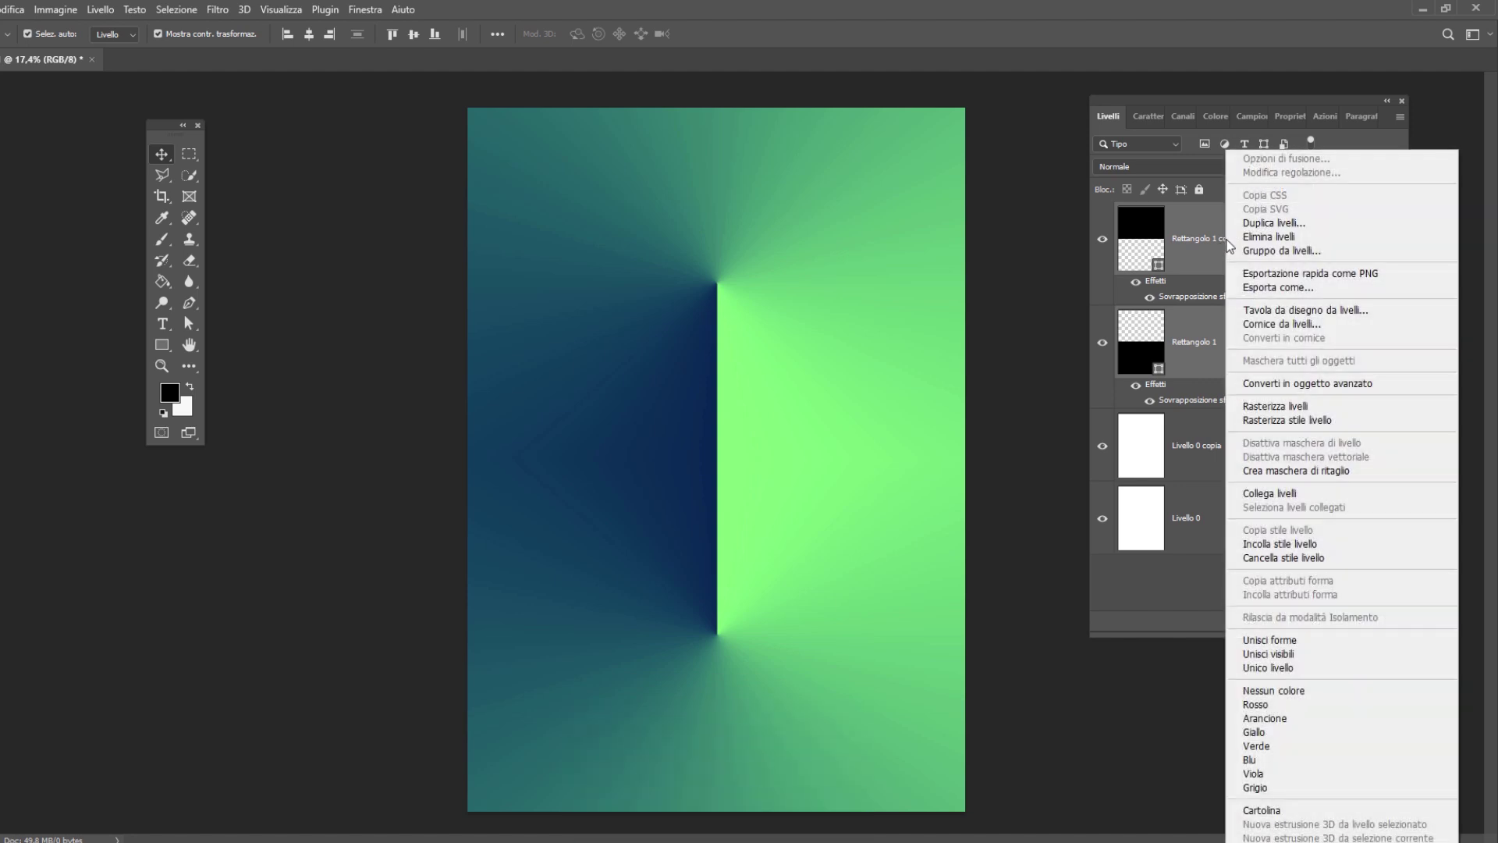
left_click(1287, 386)
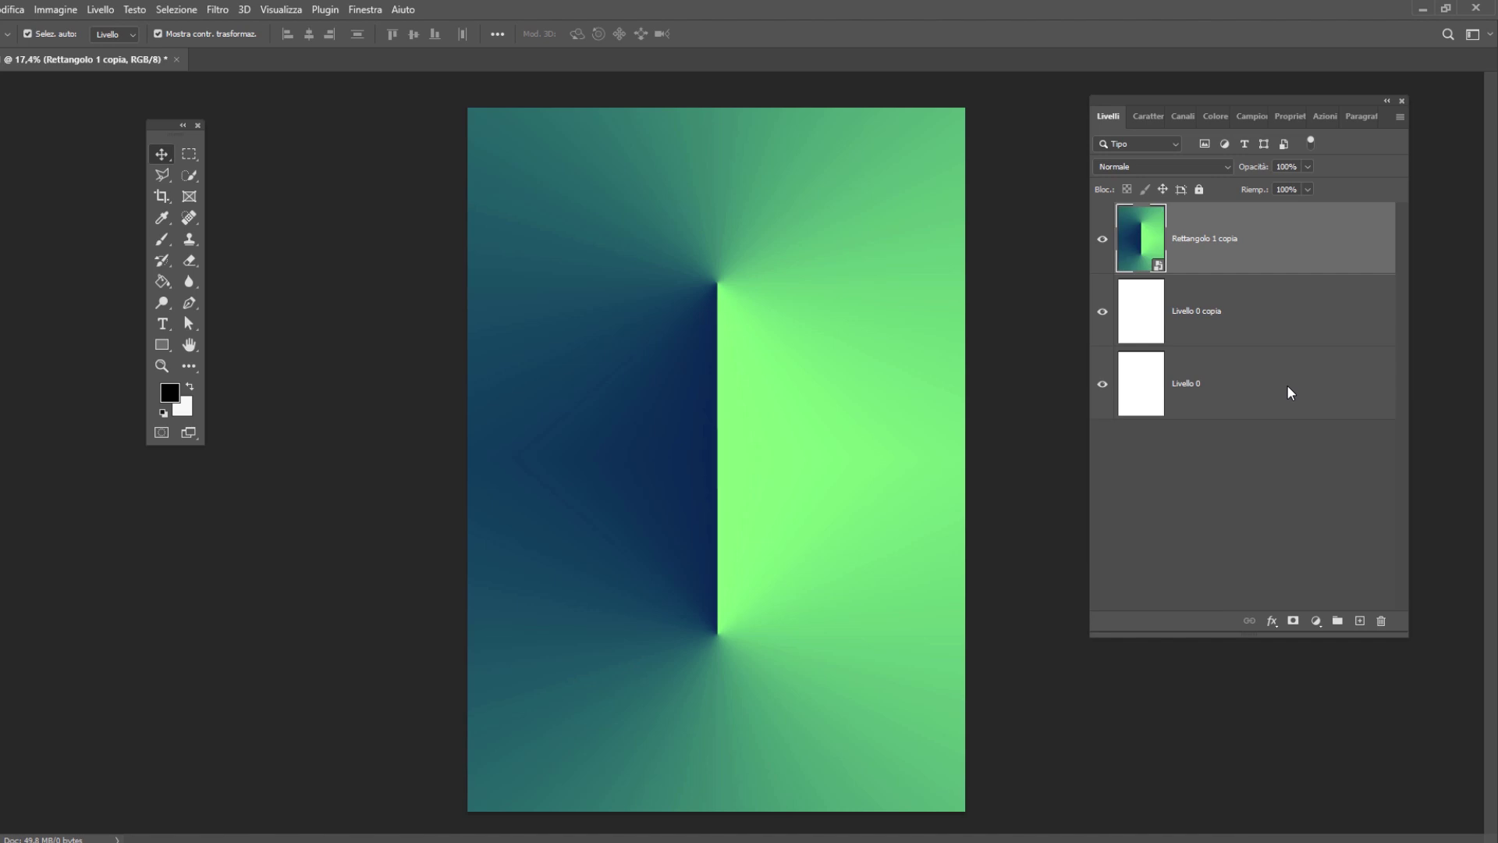
Apply Add Noise (Aggiungi disturbo) at 5% Uniform as a smart filter on 'Rettangolo 1 copia'.
left_click(218, 11)
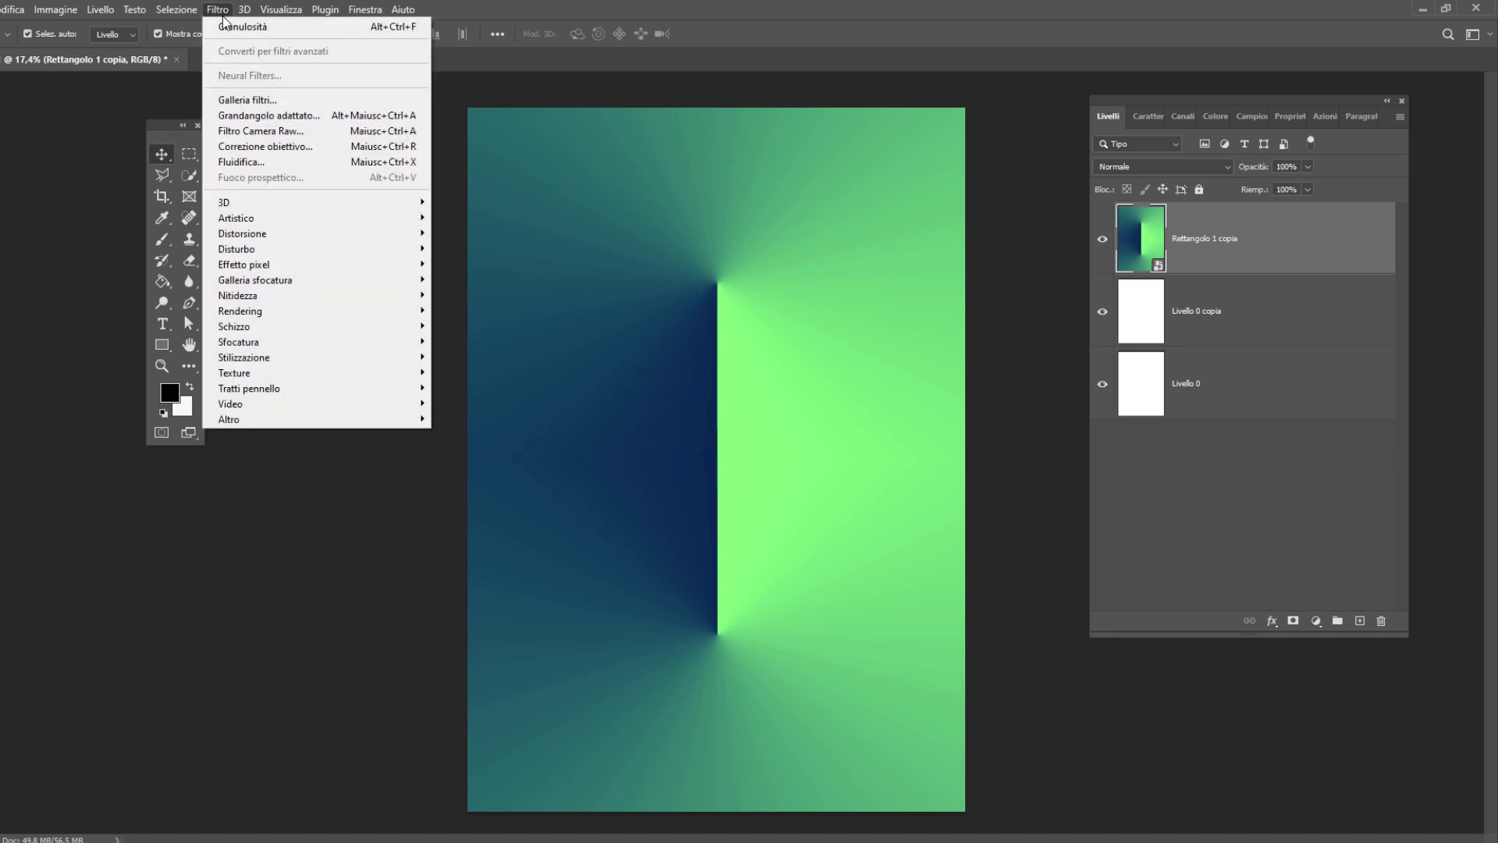
mouse_move(257, 248)
left_click(469, 251)
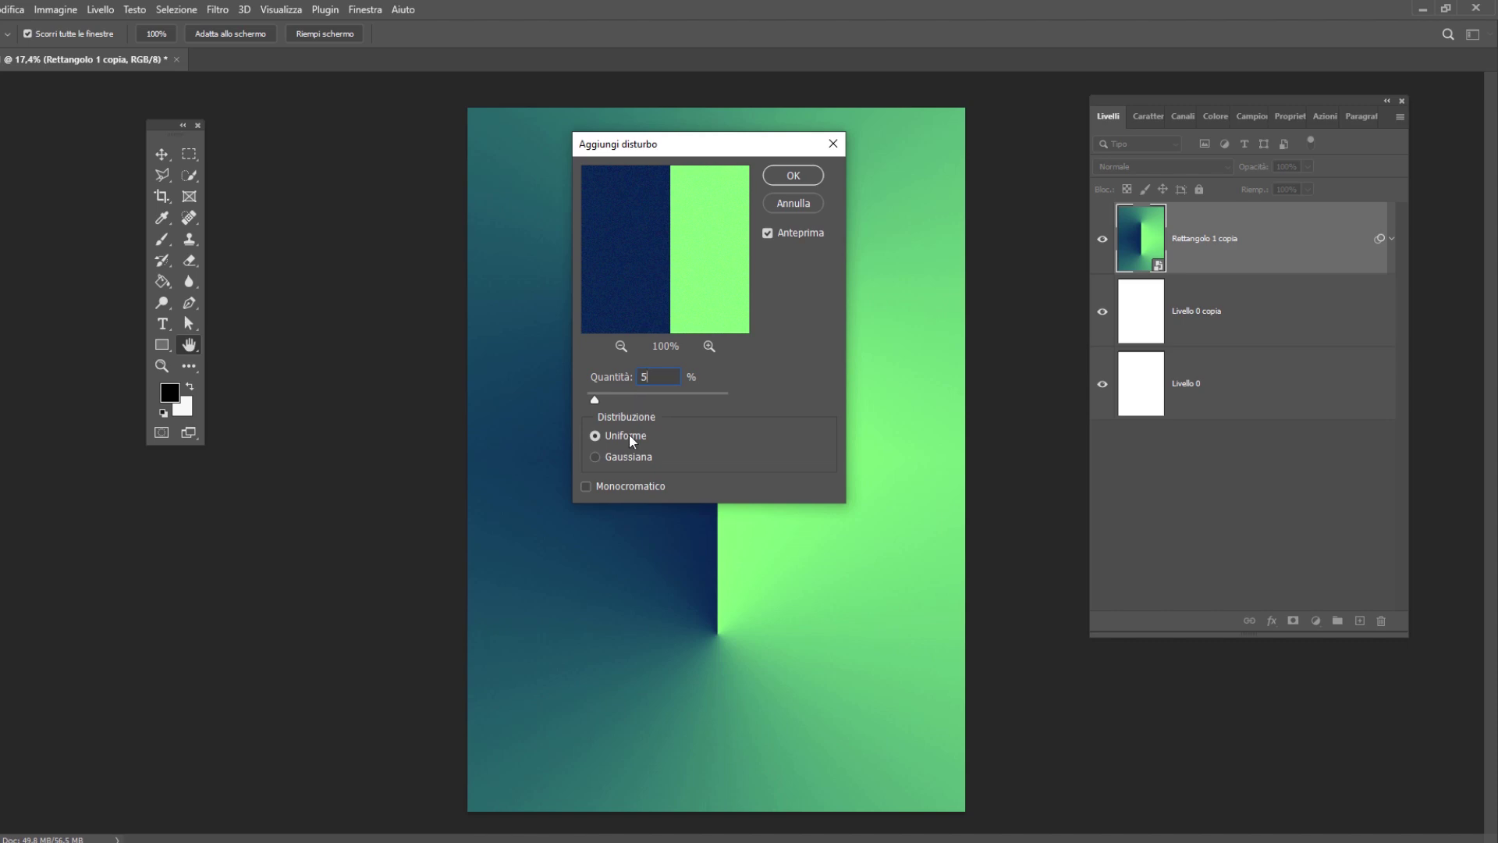
left_click(681, 250, "alt")
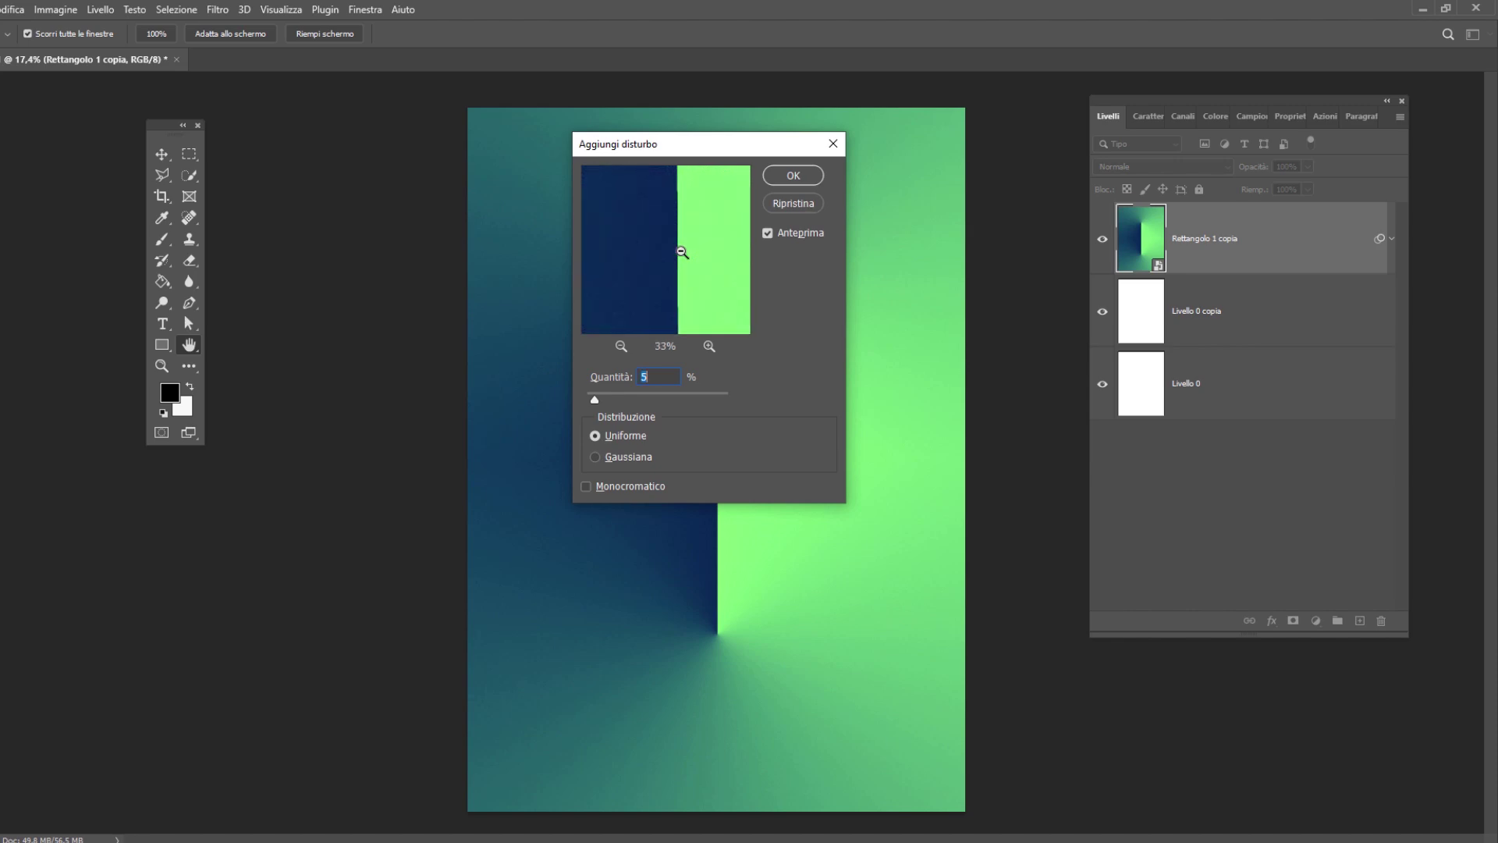
left_click(681, 251, "alt")
left_click(681, 251, "alt")
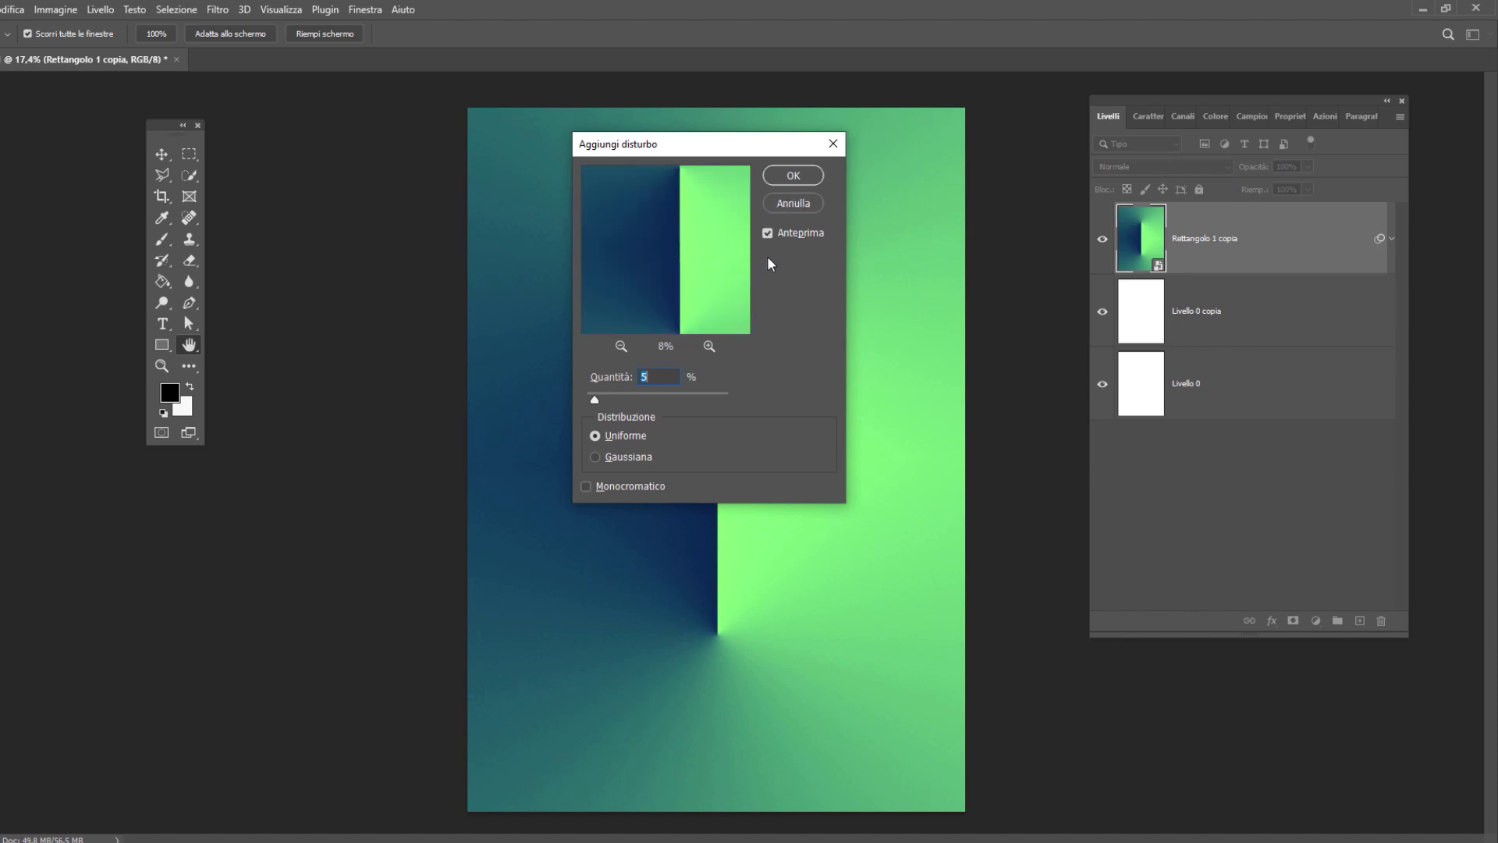
left_click(797, 176)
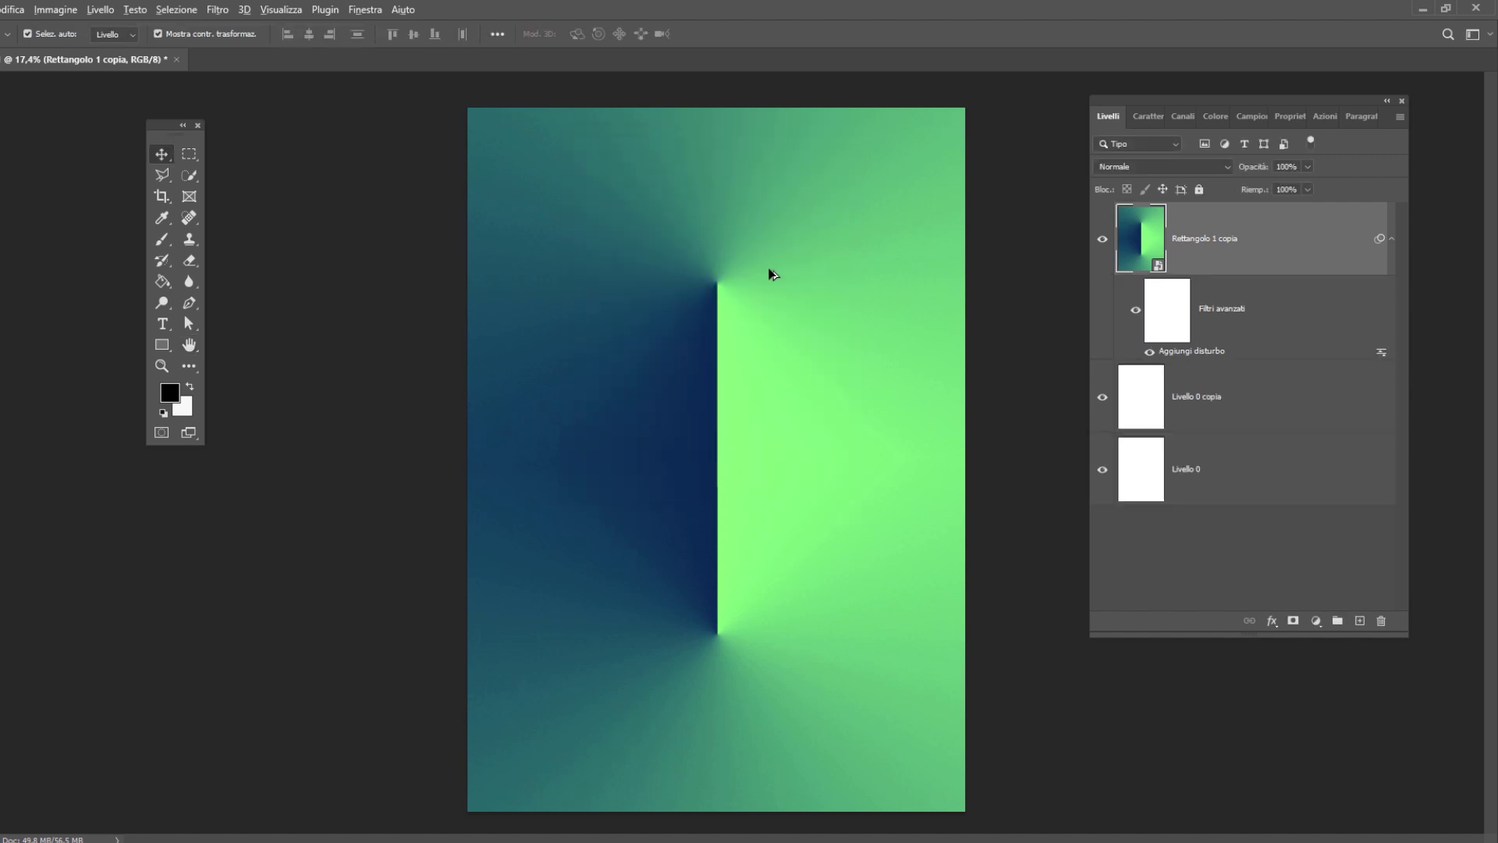
scroll(747, 315, "up", 5)
scroll(753, 311, "down", 5)
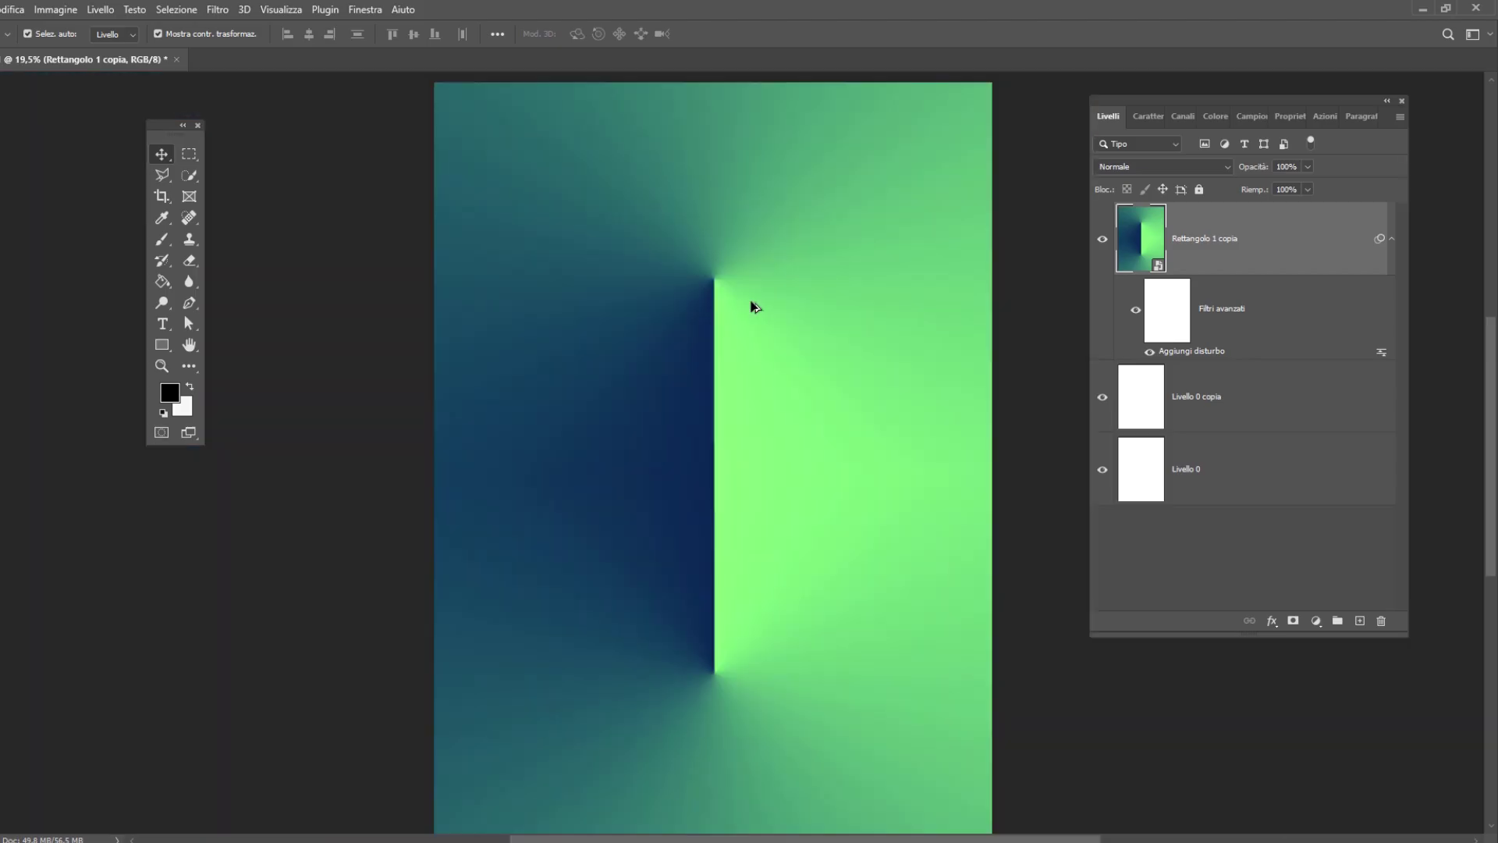